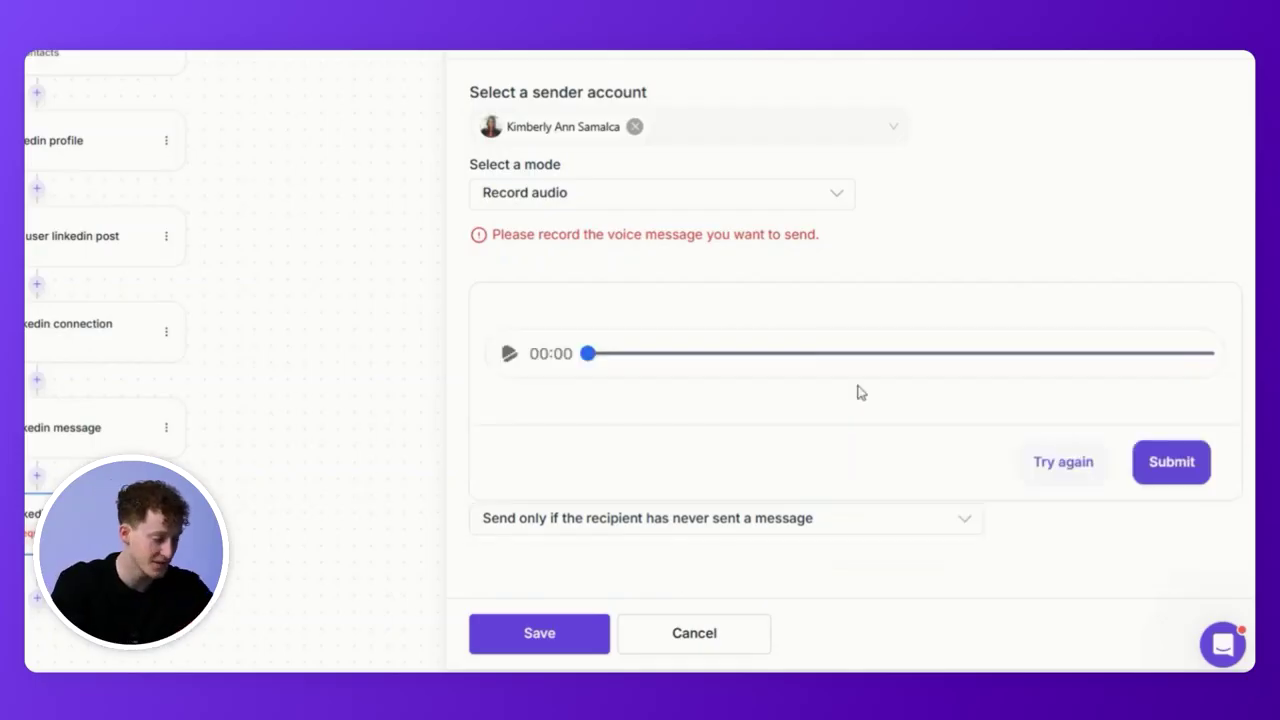
# Submit the recorded voice message and save the LinkedIn voice note action
pyautogui.click(1163, 470)
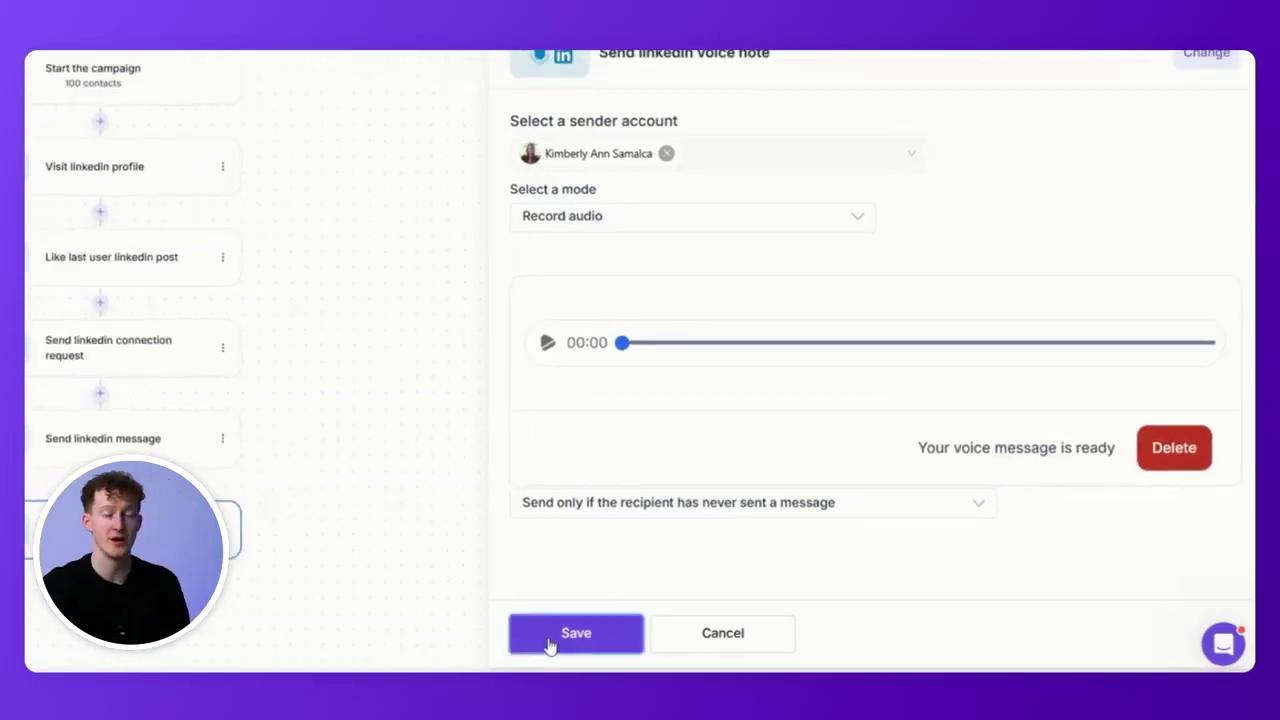
pyautogui.click(549, 646)
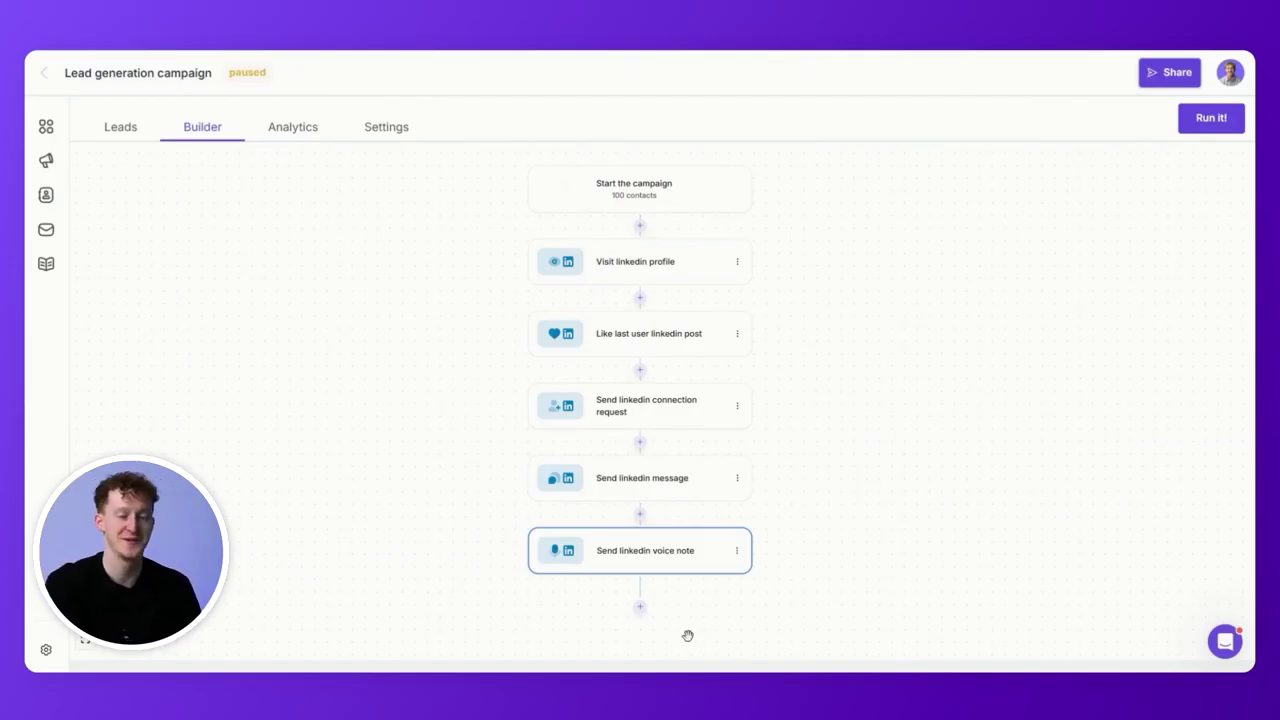
# Reopen the Send linkedin voice note action and set its mode to Voice cloning
pyautogui.click(680, 560)
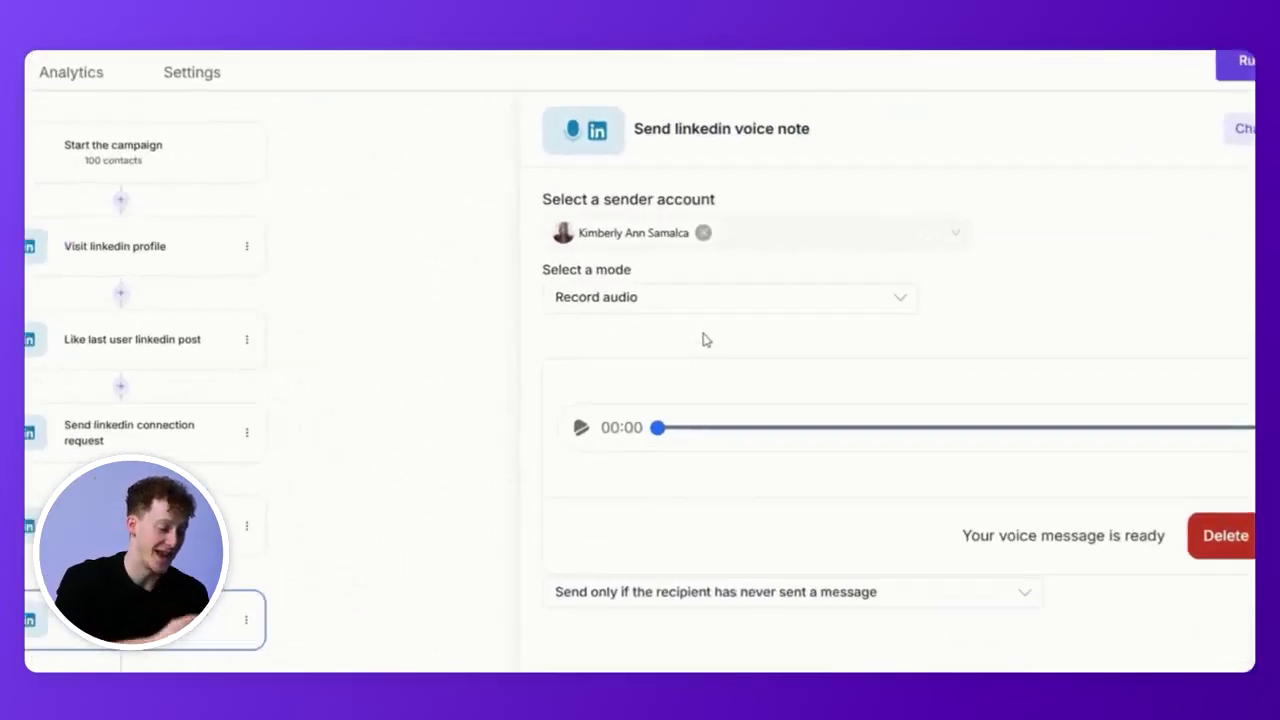
pyautogui.click(789, 303)
pyautogui.click(648, 378)
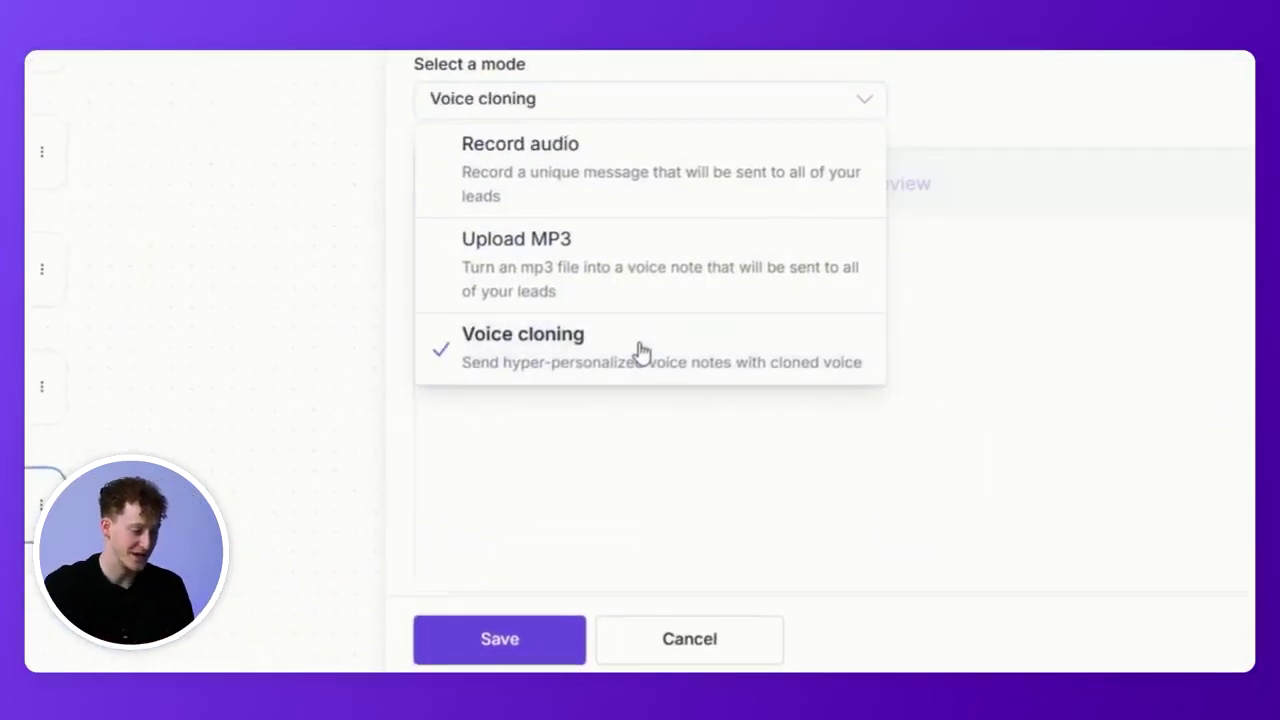
pyautogui.click(645, 341)
# Start the voice note script with the greeting "Hey {{First name}}" followed by a blank line
pyautogui.write('Hey')
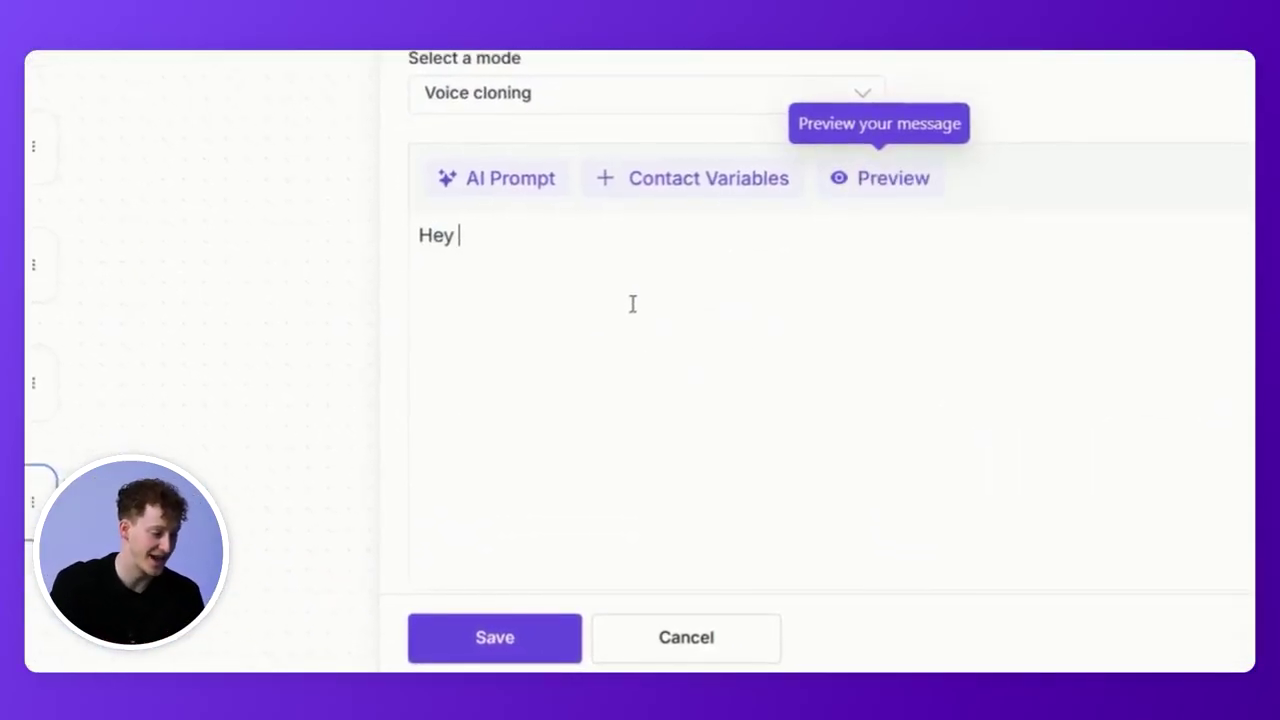
pyautogui.click(656, 186)
pyautogui.click(697, 287)
pyautogui.press('Return')
pyautogui.press('Return')
# Add "Just checked out {{Company name}} -" with the AI prompt "I noticed that [profile obersvation]" to the script and save the voice note
pyautogui.write('Just che')
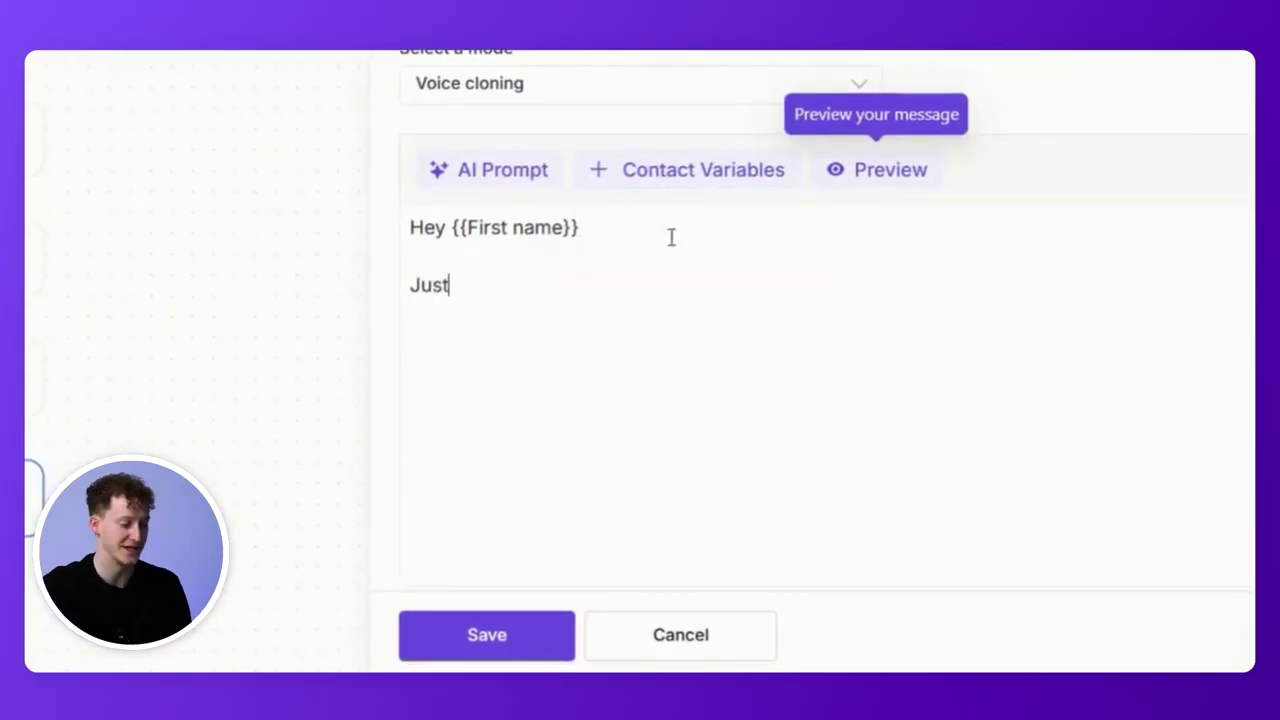
pyautogui.write('cked out')
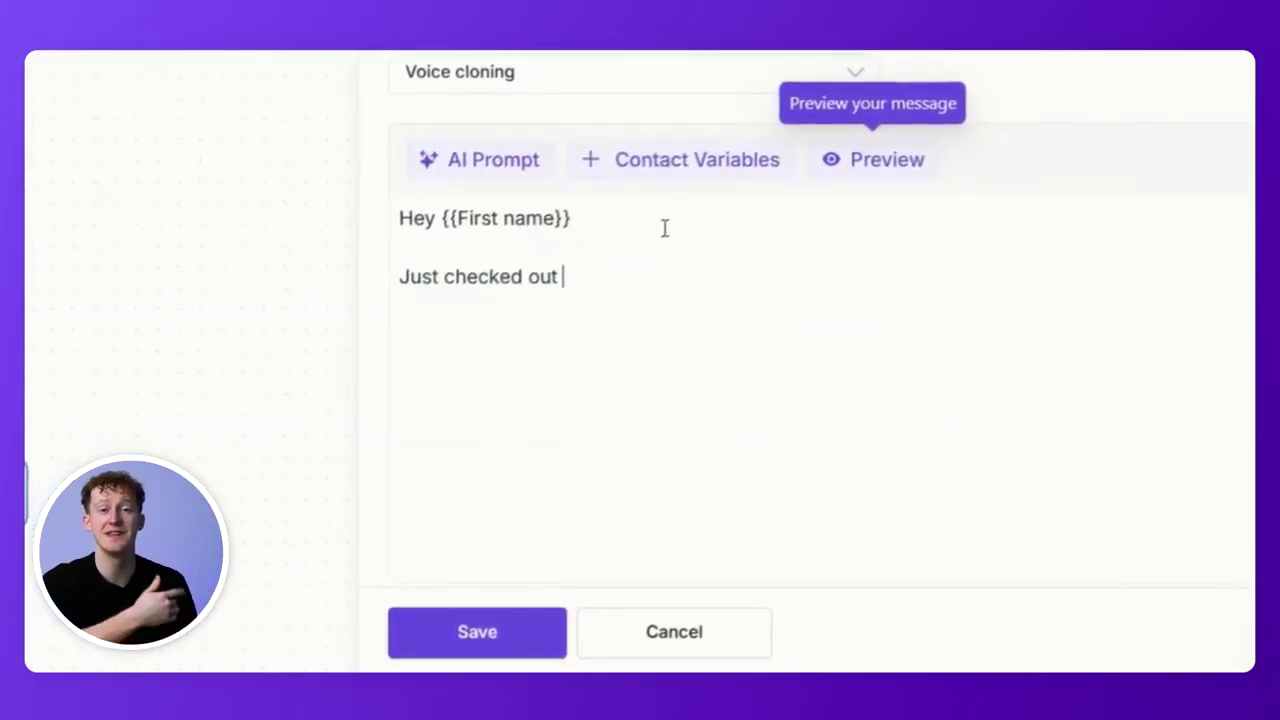
pyautogui.click(674, 163)
pyautogui.click(765, 293)
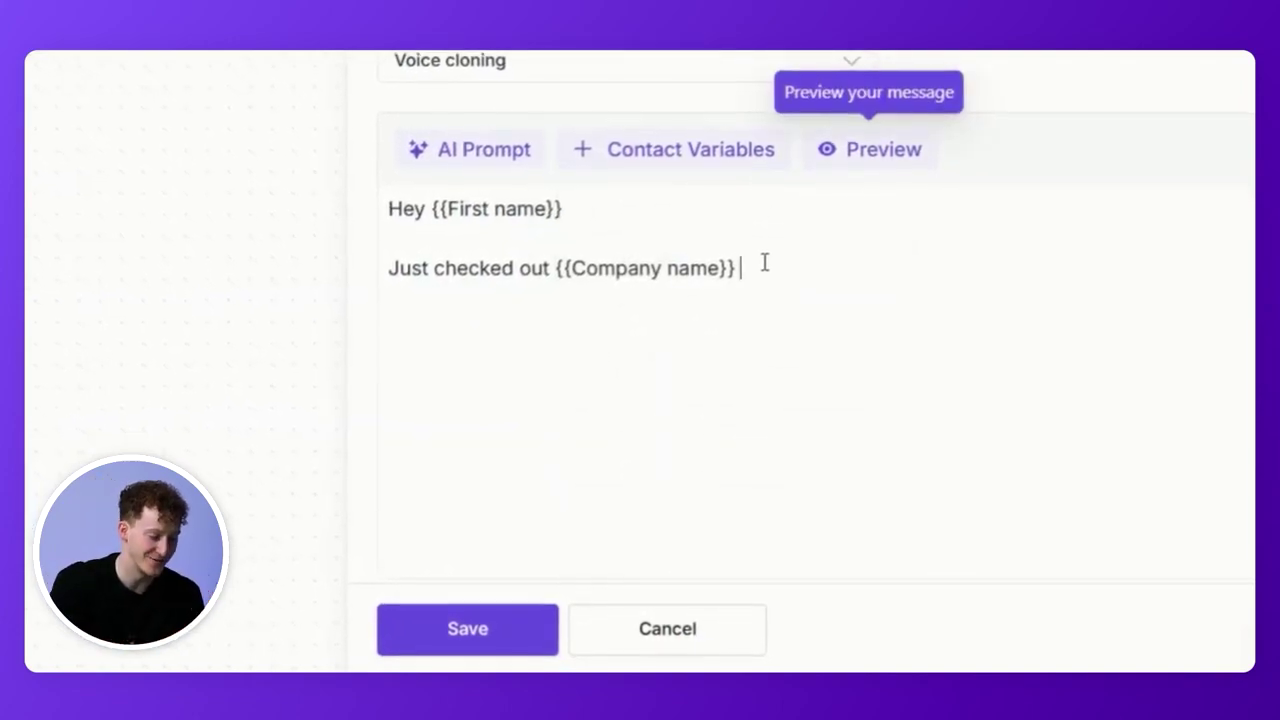
pyautogui.write('-')
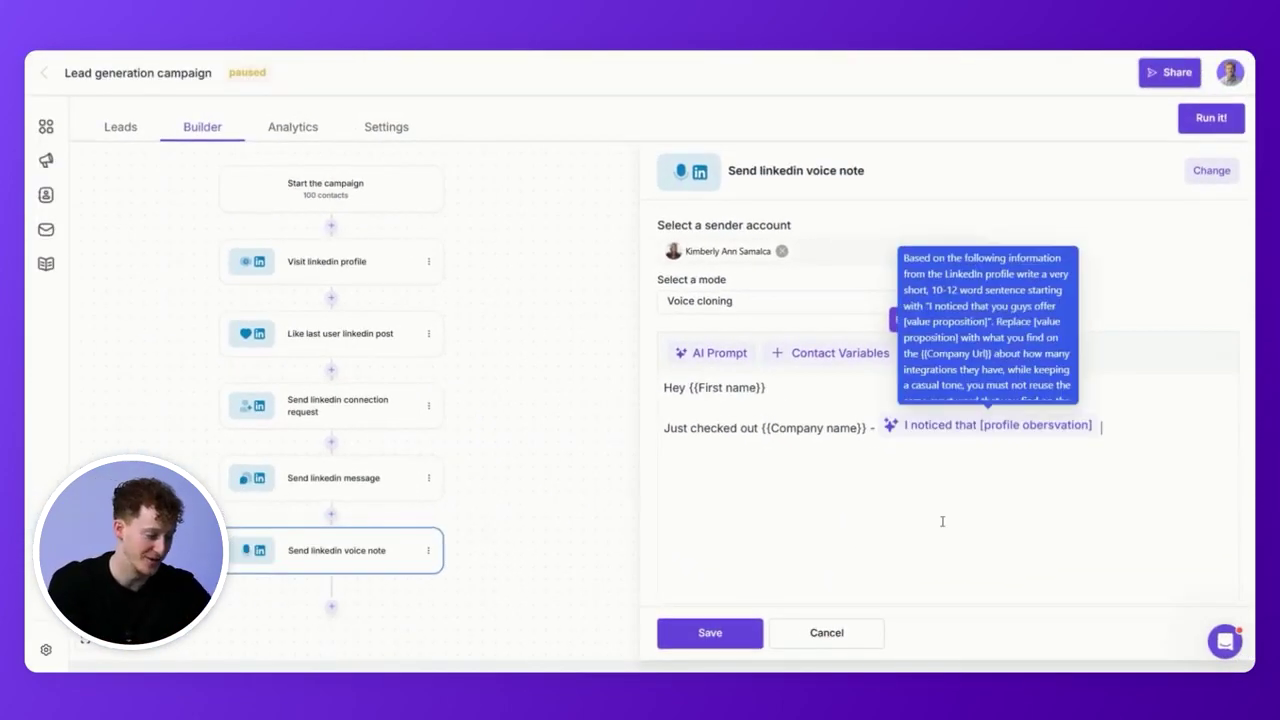
pyautogui.click(609, 615)
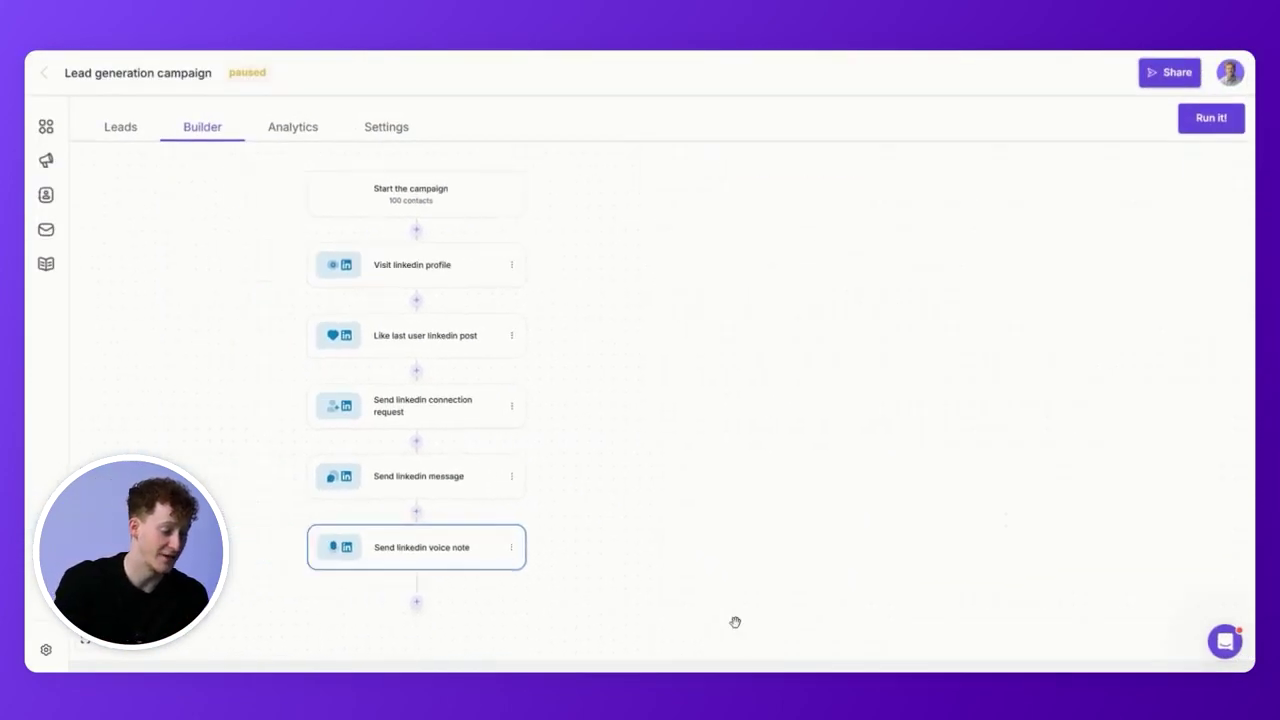
# Add a Wait x days action after the voice note and set it to 3 days
pyautogui.click(640, 608)
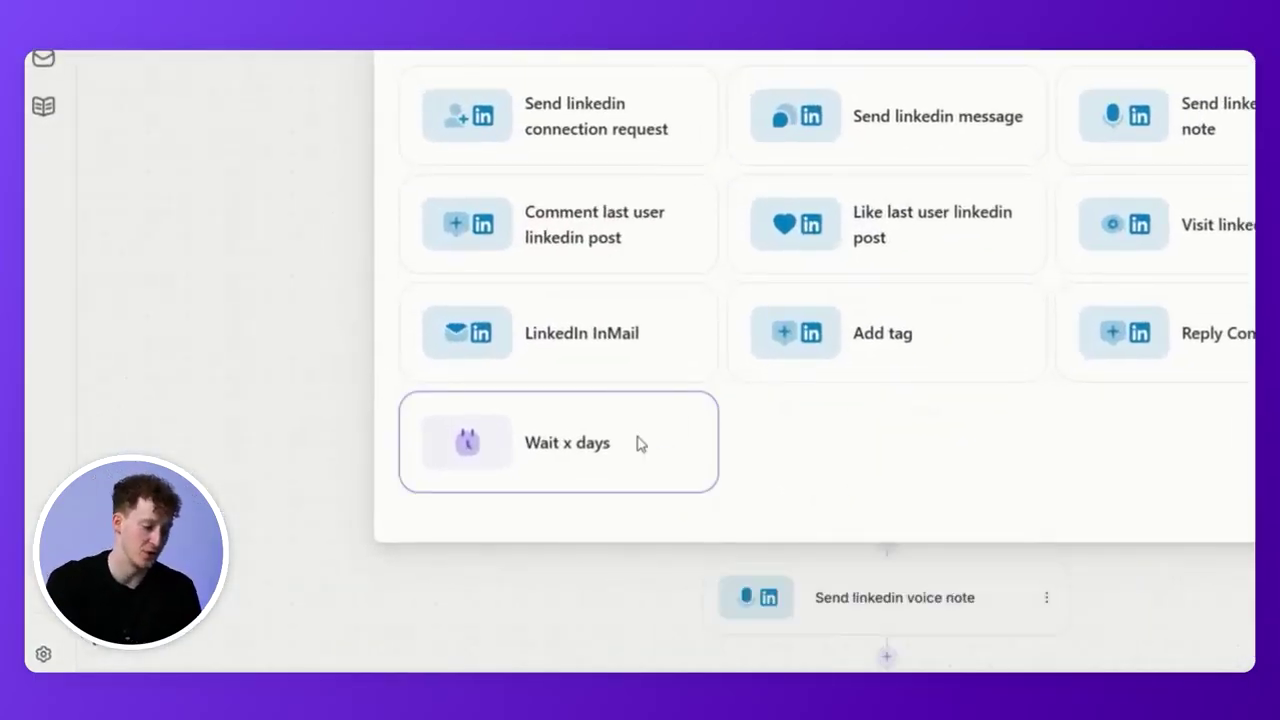
pyautogui.click(508, 487)
pyautogui.click(676, 458)
pyautogui.click(712, 352)
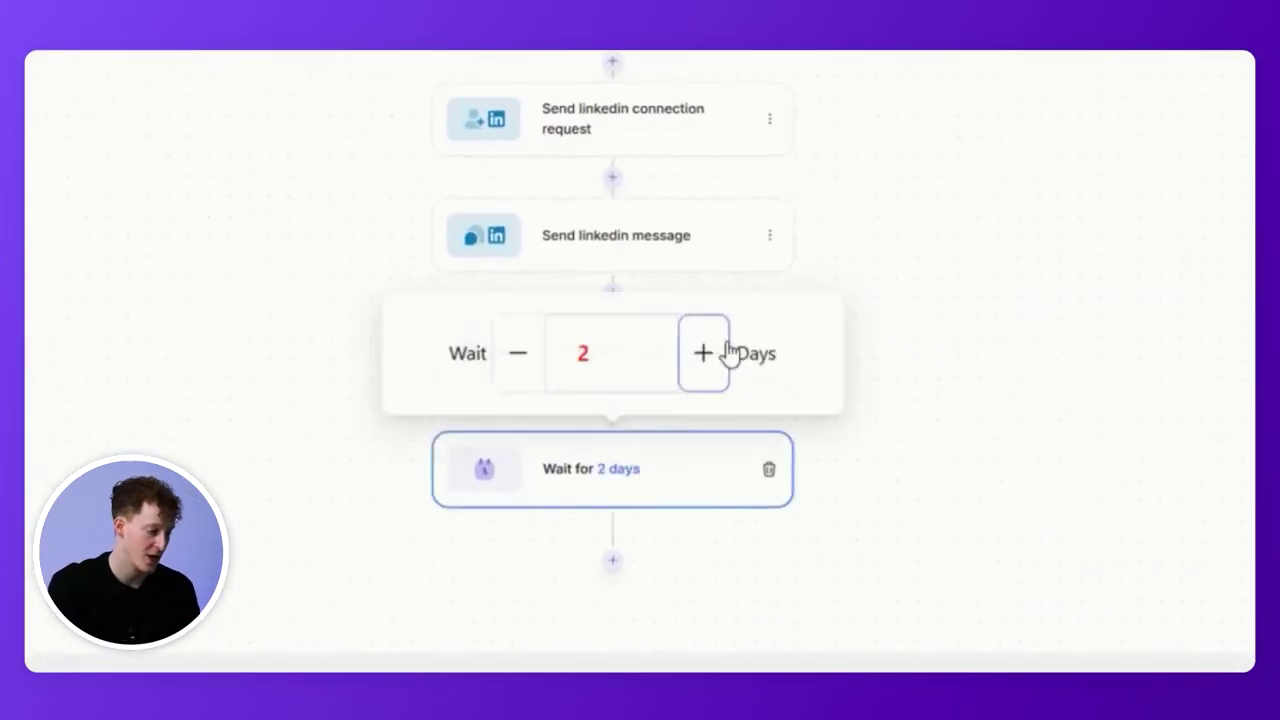
pyautogui.click(614, 562)
# Add a Send linkedin message action after the wait, with a text beginning "Thought this might be helpful: specific"
pyautogui.click(614, 562)
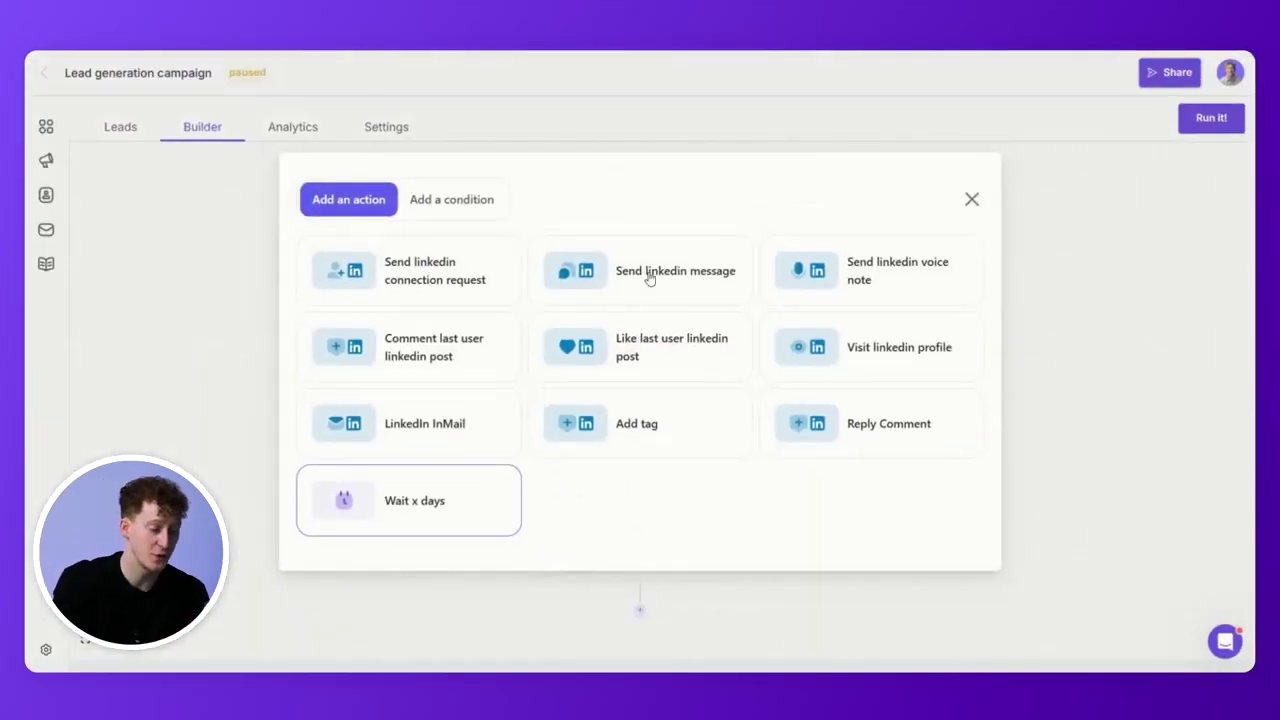
pyautogui.click(648, 279)
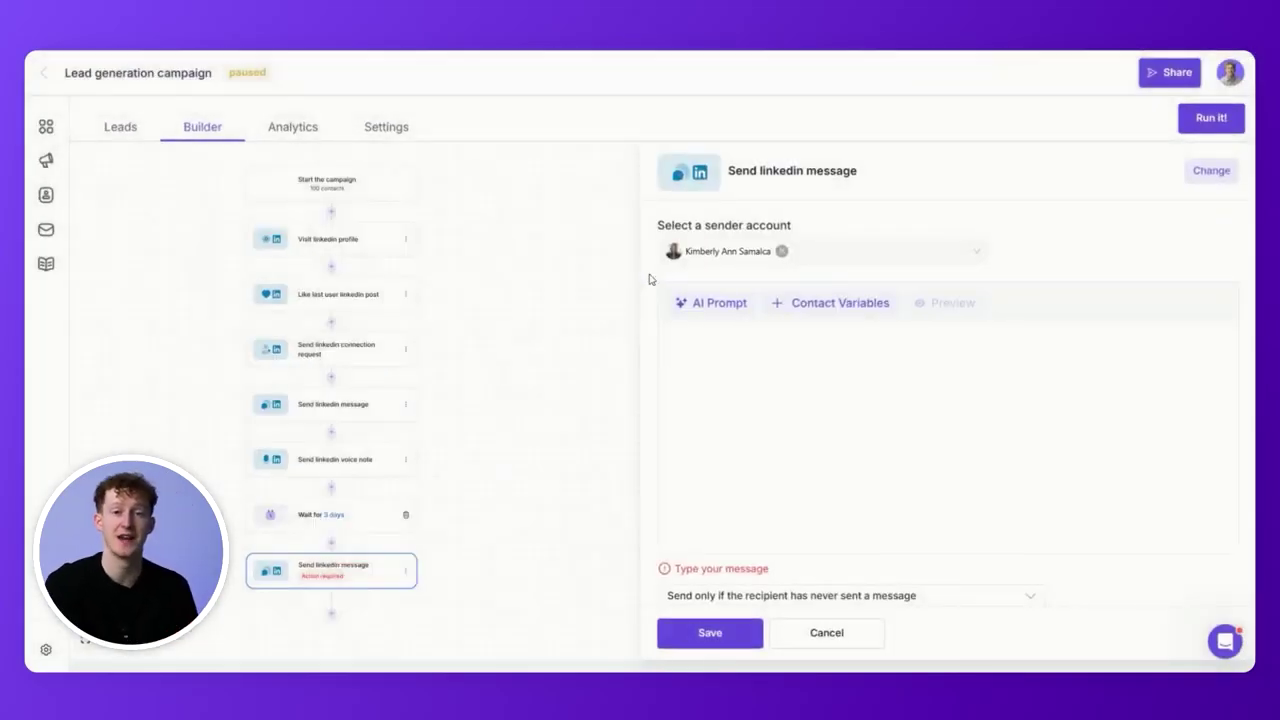
pyautogui.click(729, 387)
pyautogui.write('Thought this ')
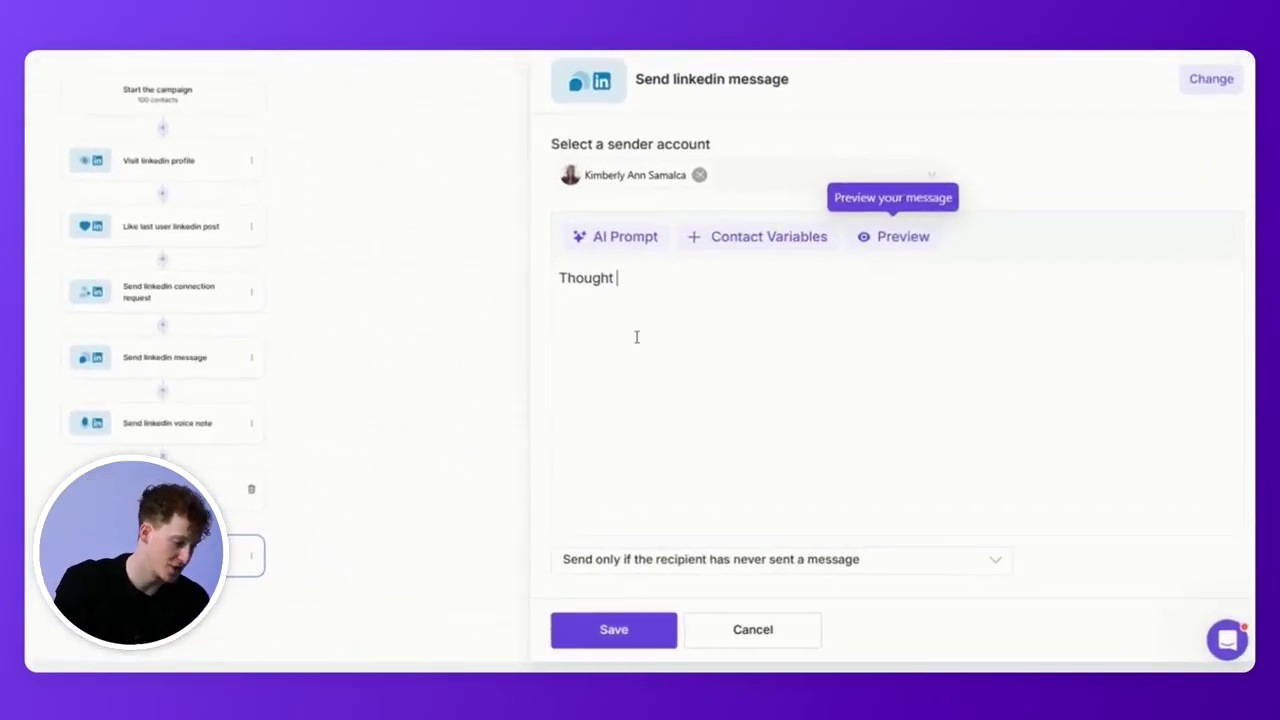
pyautogui.write('might be h')
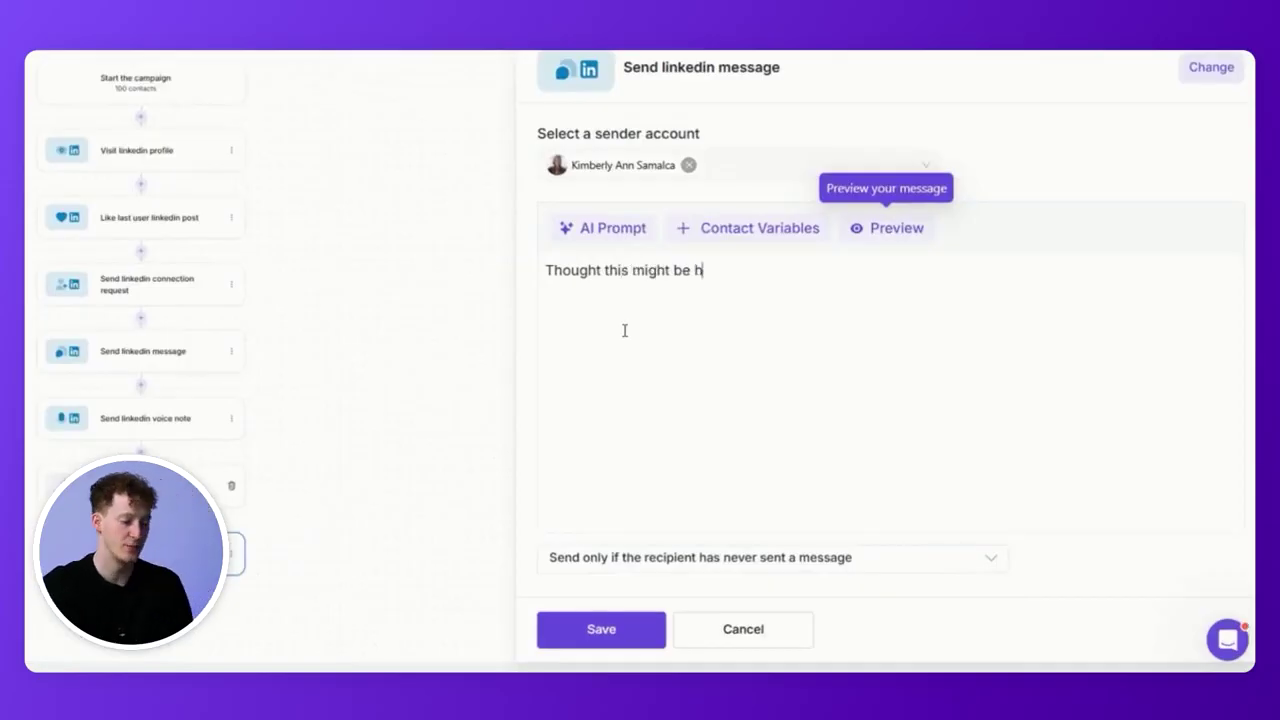
pyautogui.write('elpful: ')
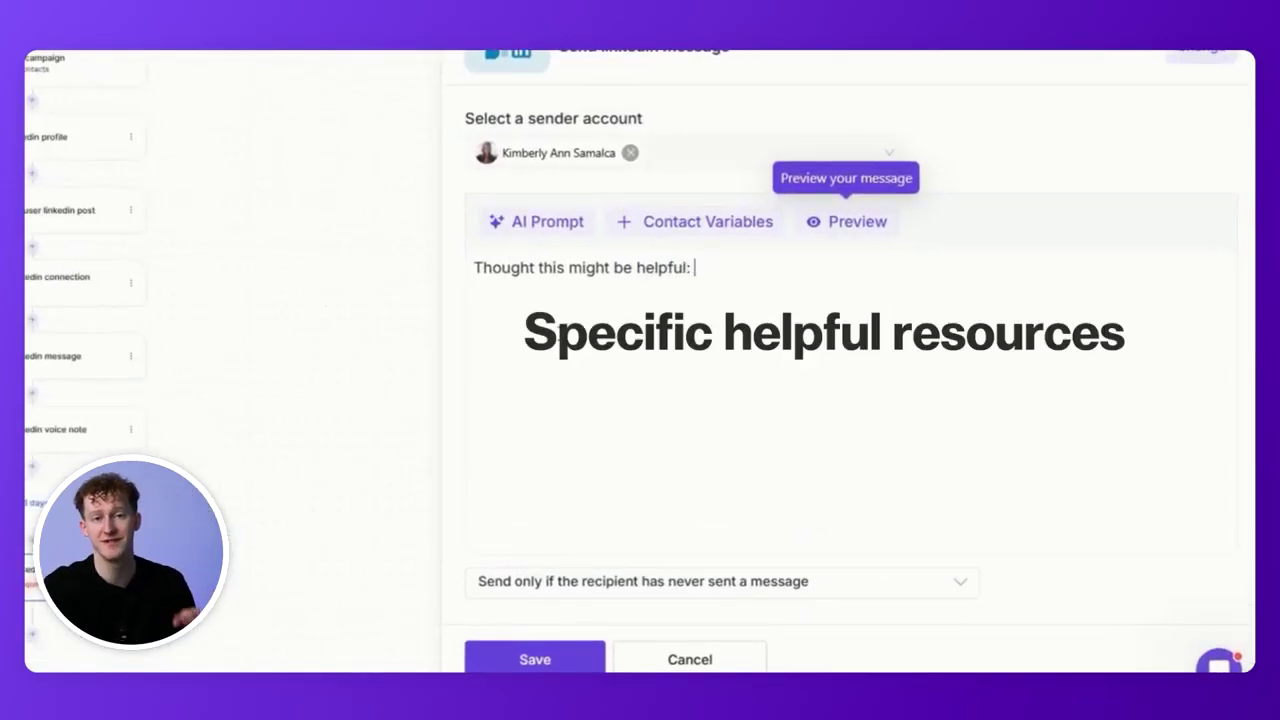
pyautogui.write('speci')
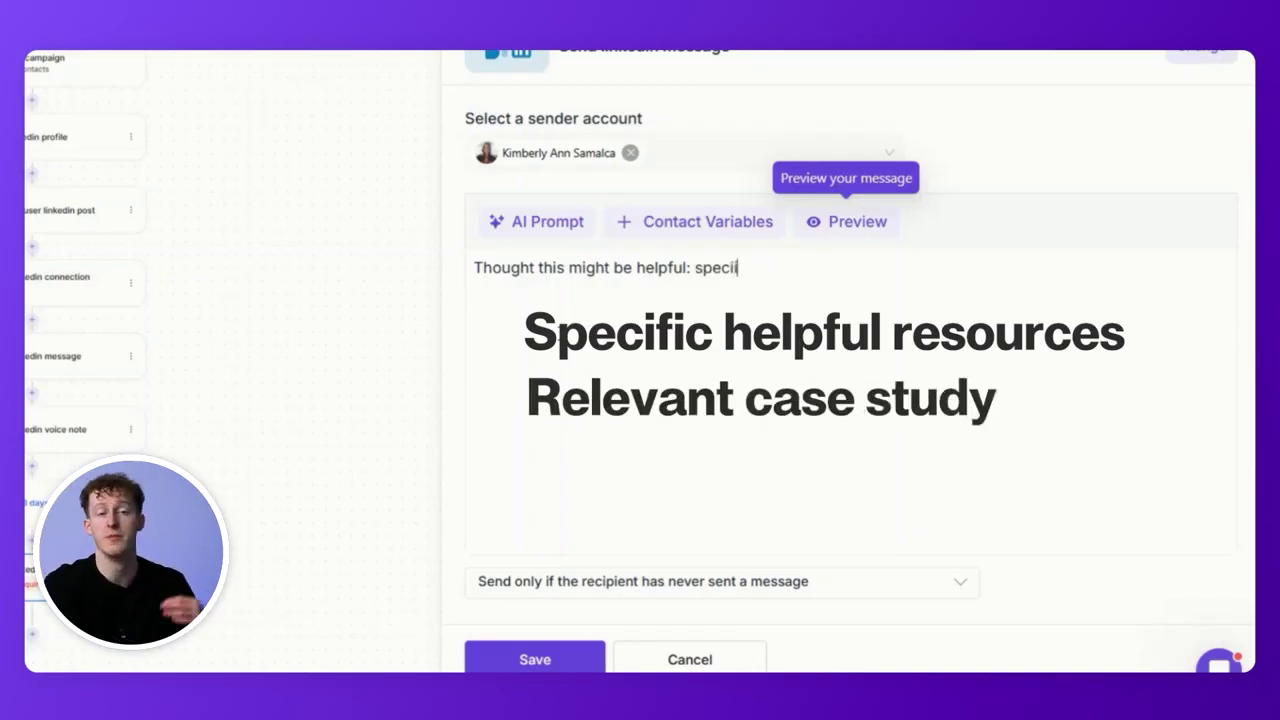
pyautogui.write('fic_{')
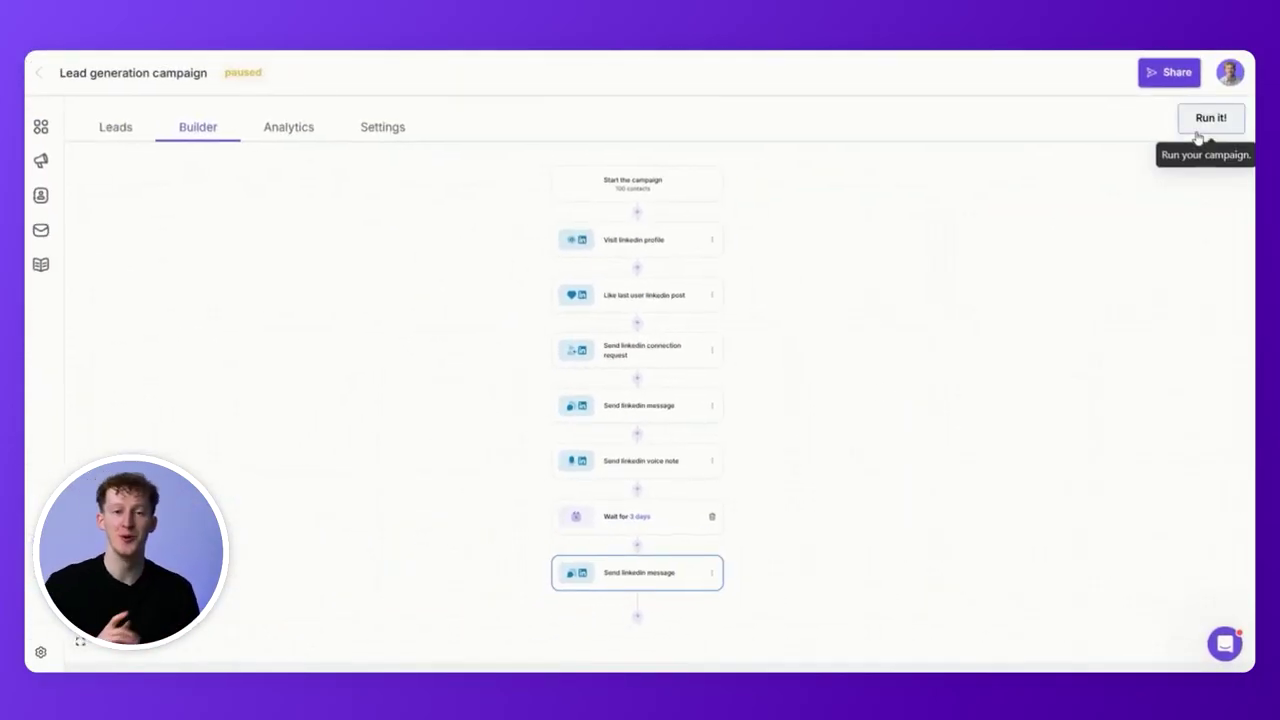
# Run the lead generation campaign
pyautogui.click(1178, 140)
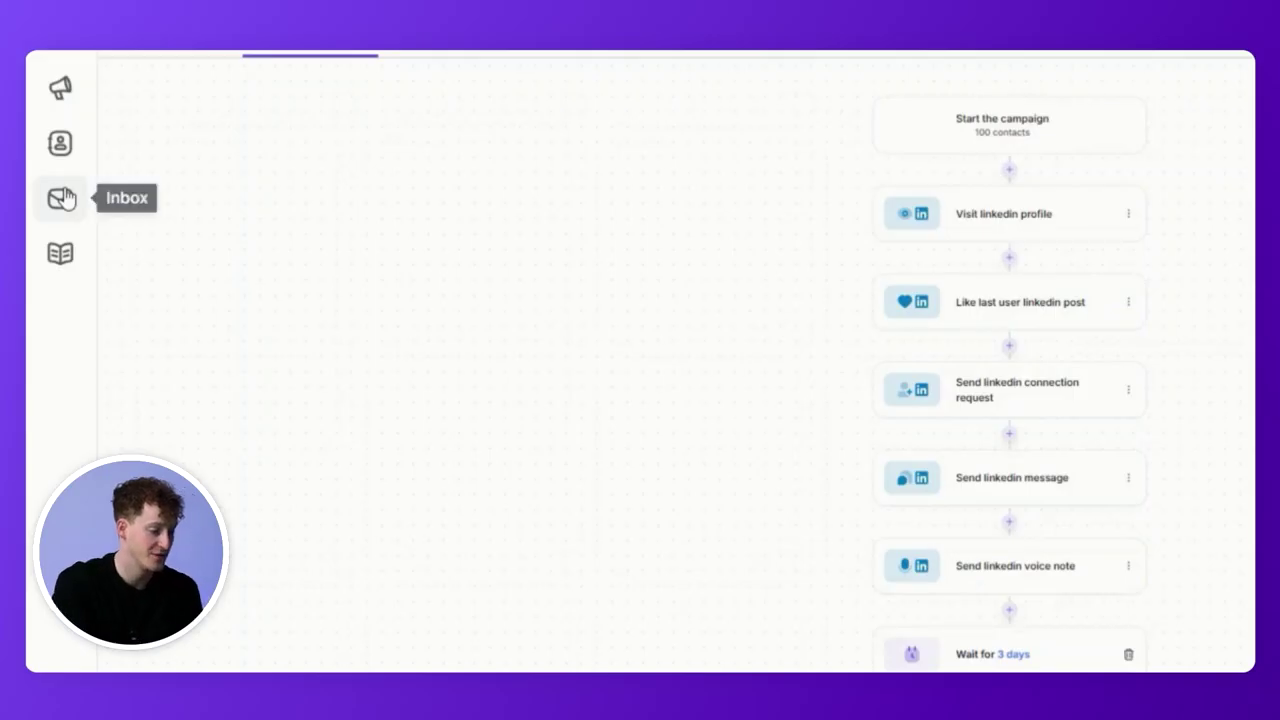
# Open the inbox and include all three sender accounts in its account filter
pyautogui.click(61, 198)
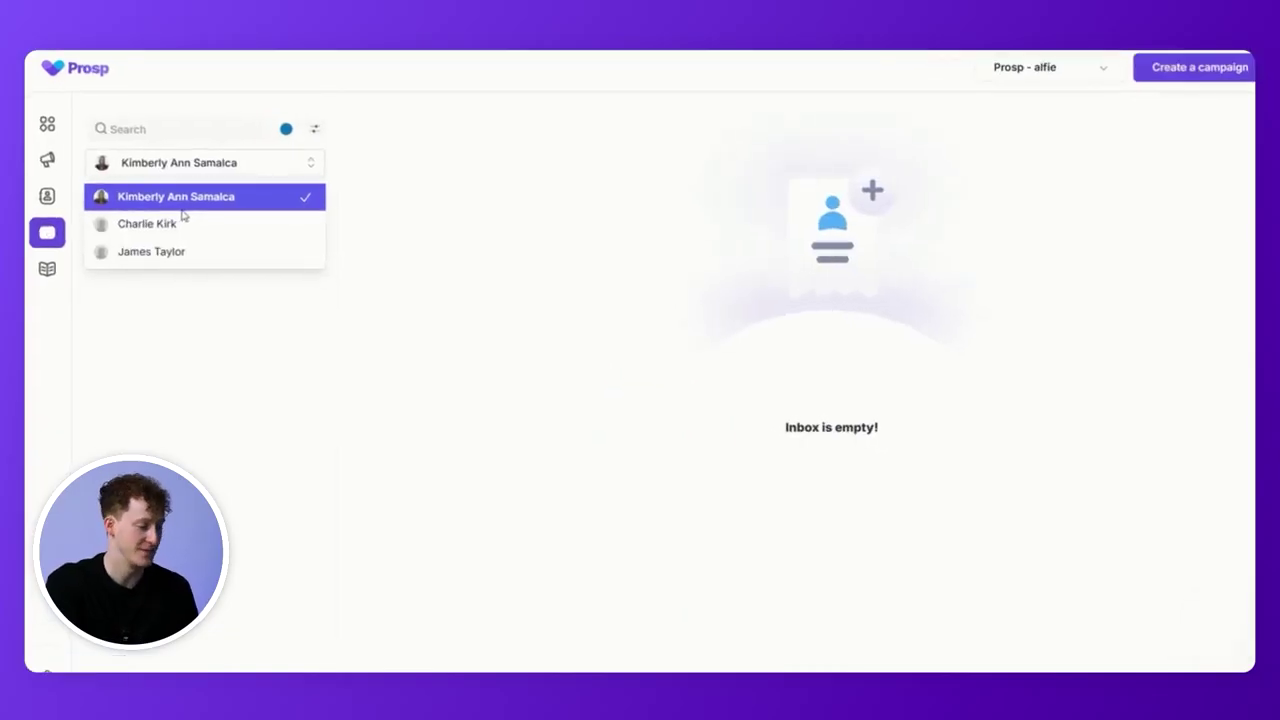
pyautogui.click(185, 221)
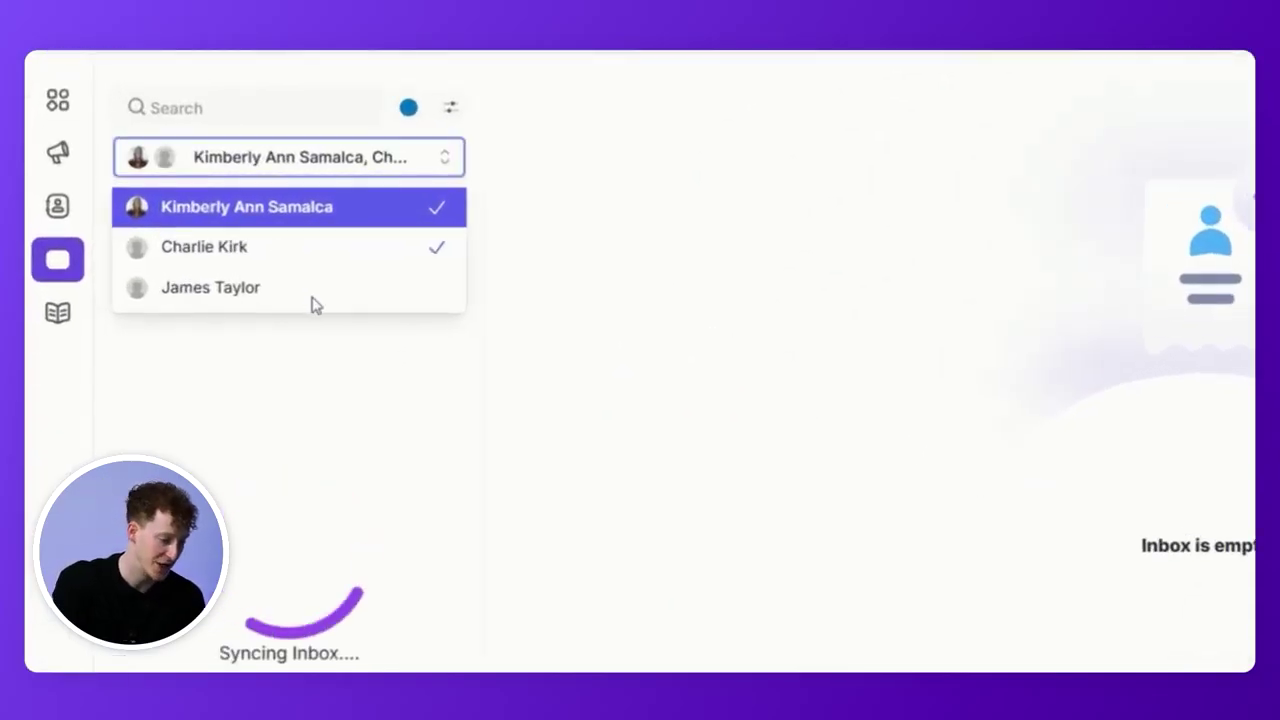
pyautogui.click(313, 300)
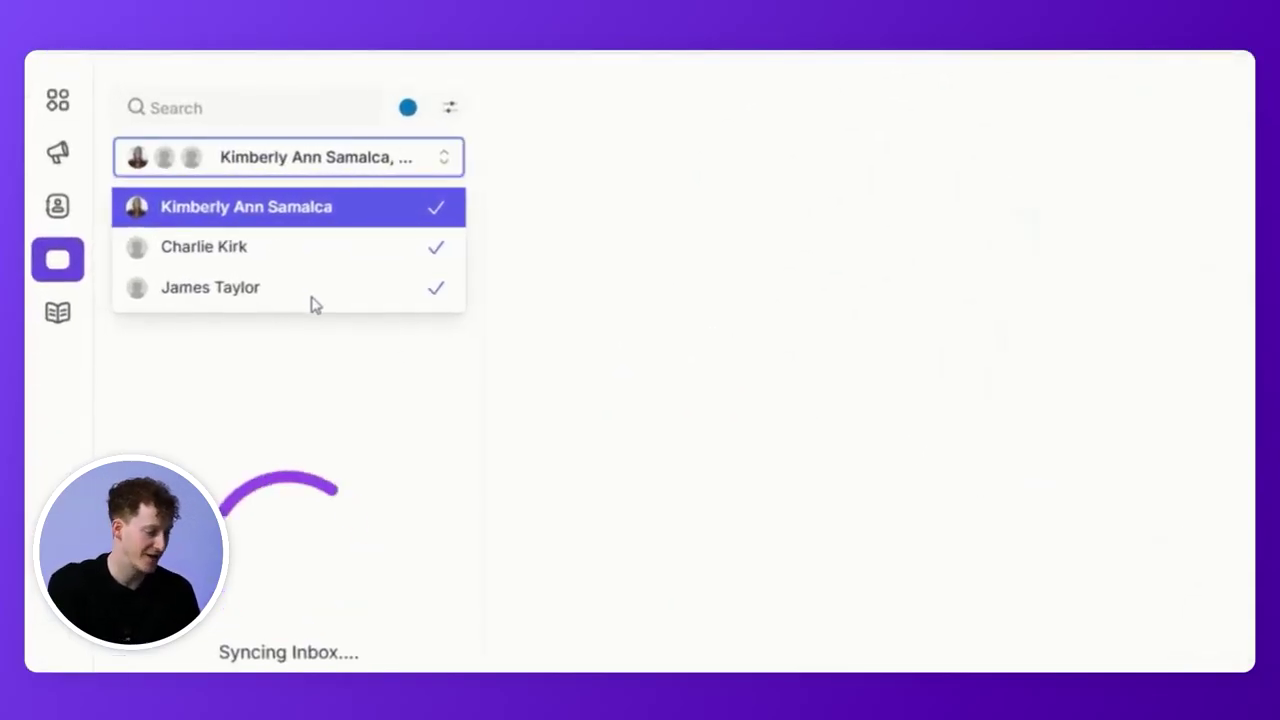
pyautogui.click(557, 349)
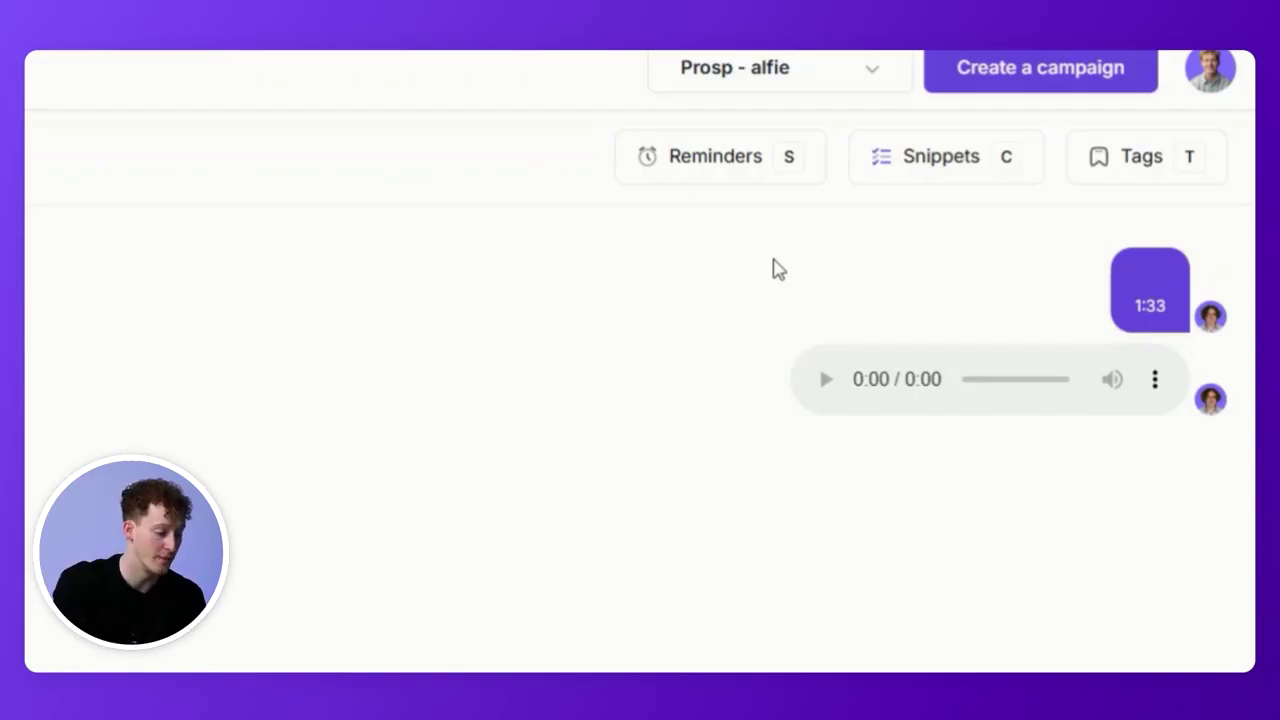
# Set a reminder in 3 days on the Potential Partner conversation
pyautogui.click(689, 158)
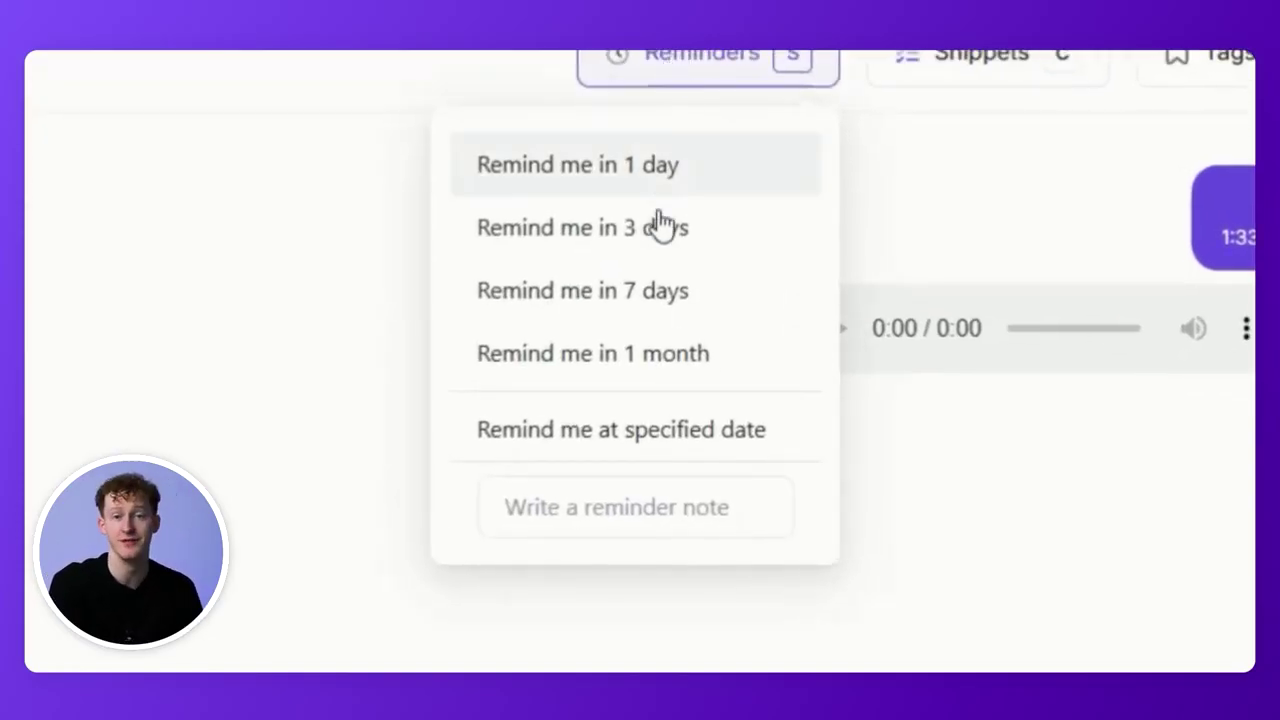
pyautogui.click(660, 230)
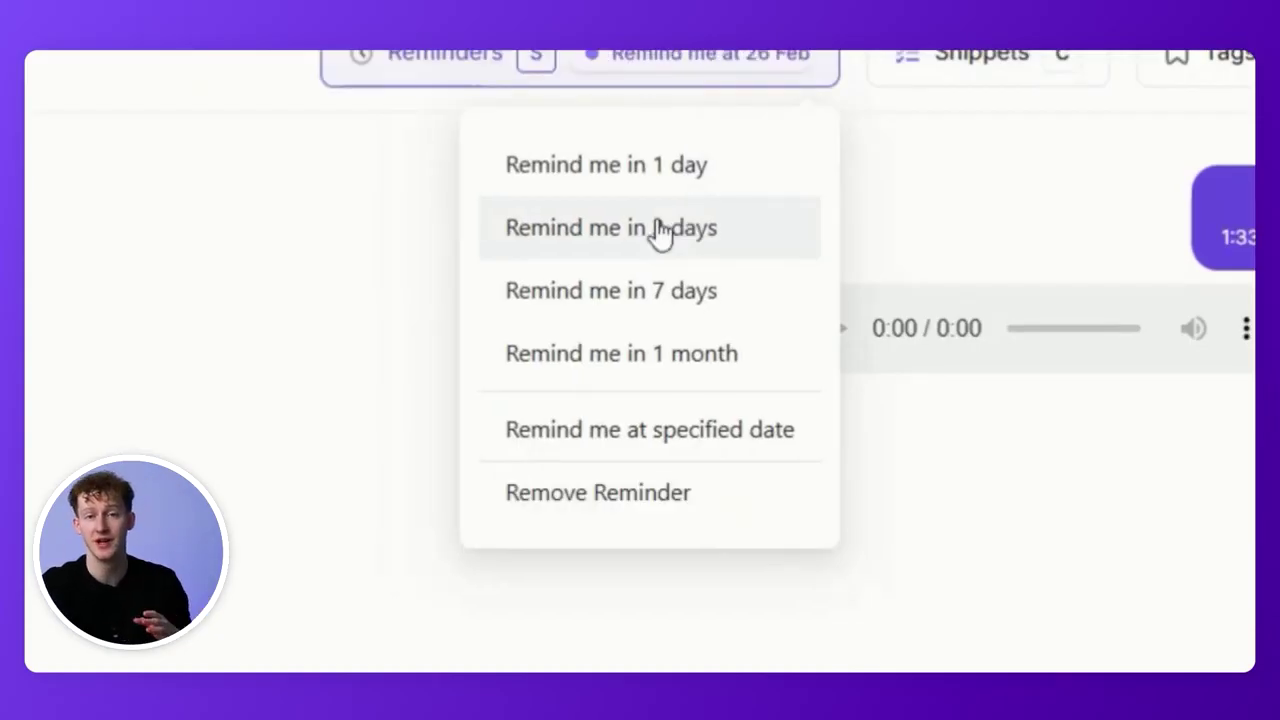
pyautogui.click(700, 429)
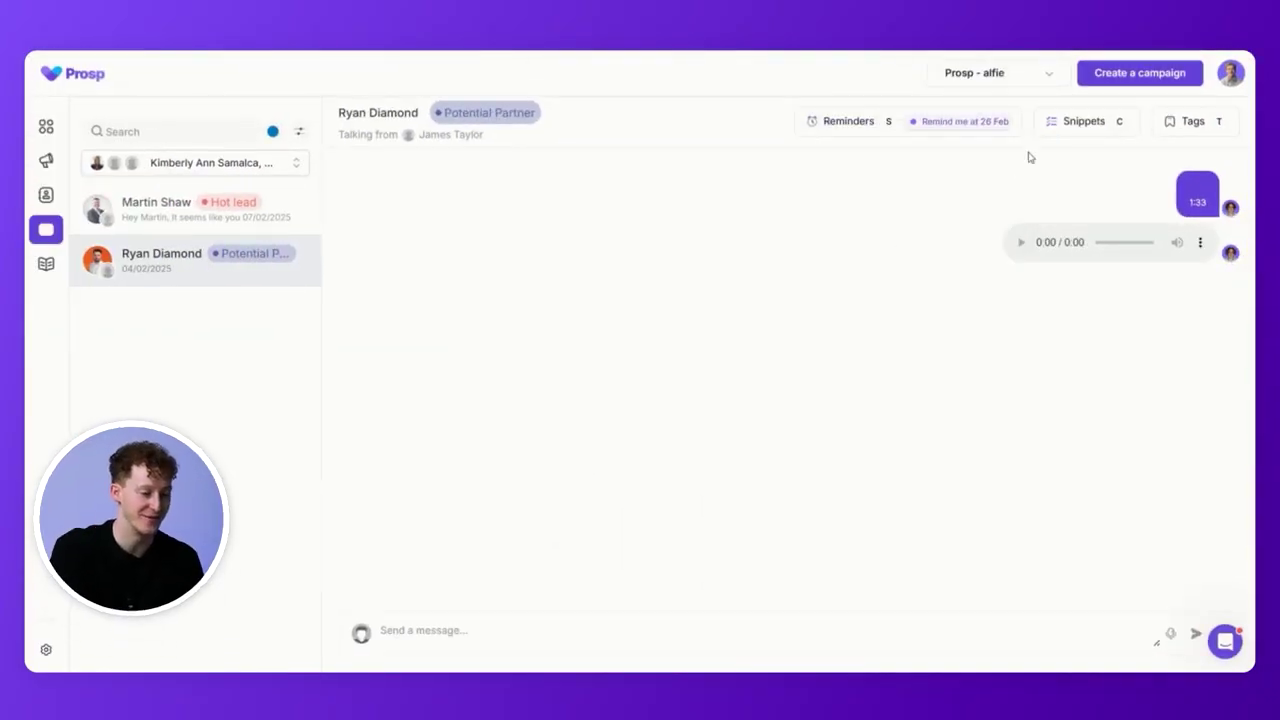
# Show the saved reply snippets for the conversation and pick the Calendar link reply
pyautogui.click(1073, 127)
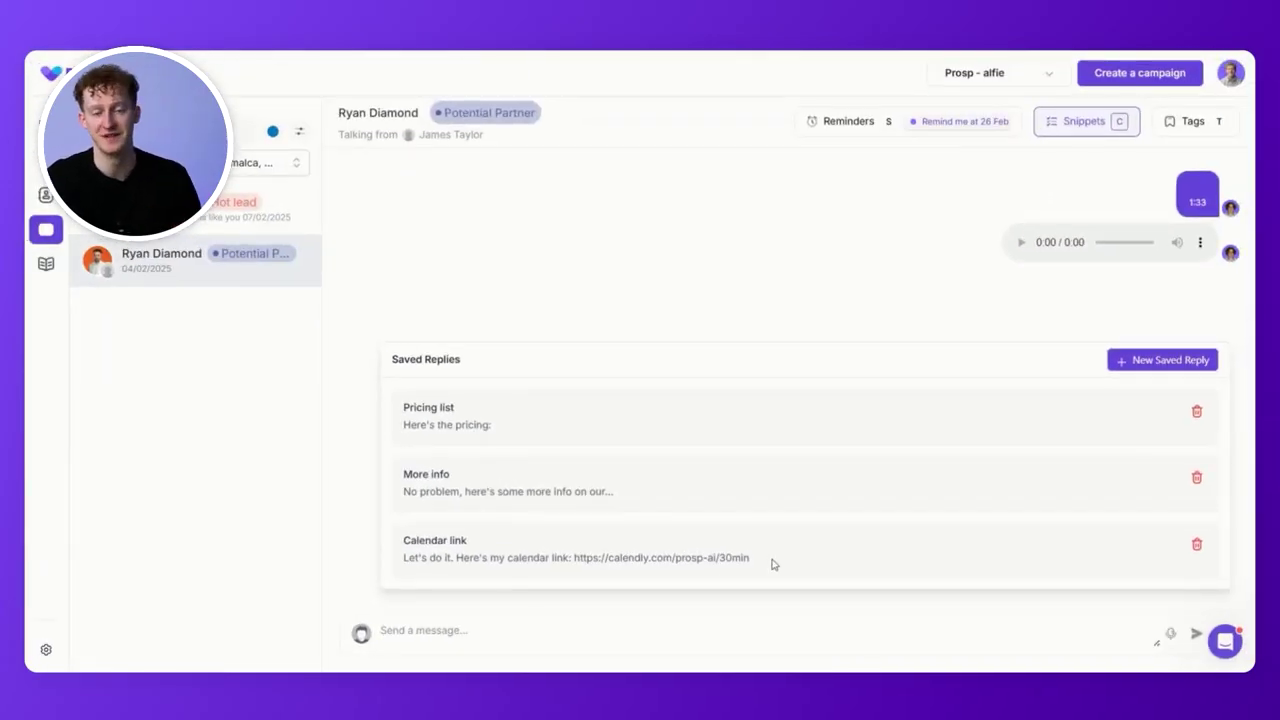
pyautogui.click(783, 555)
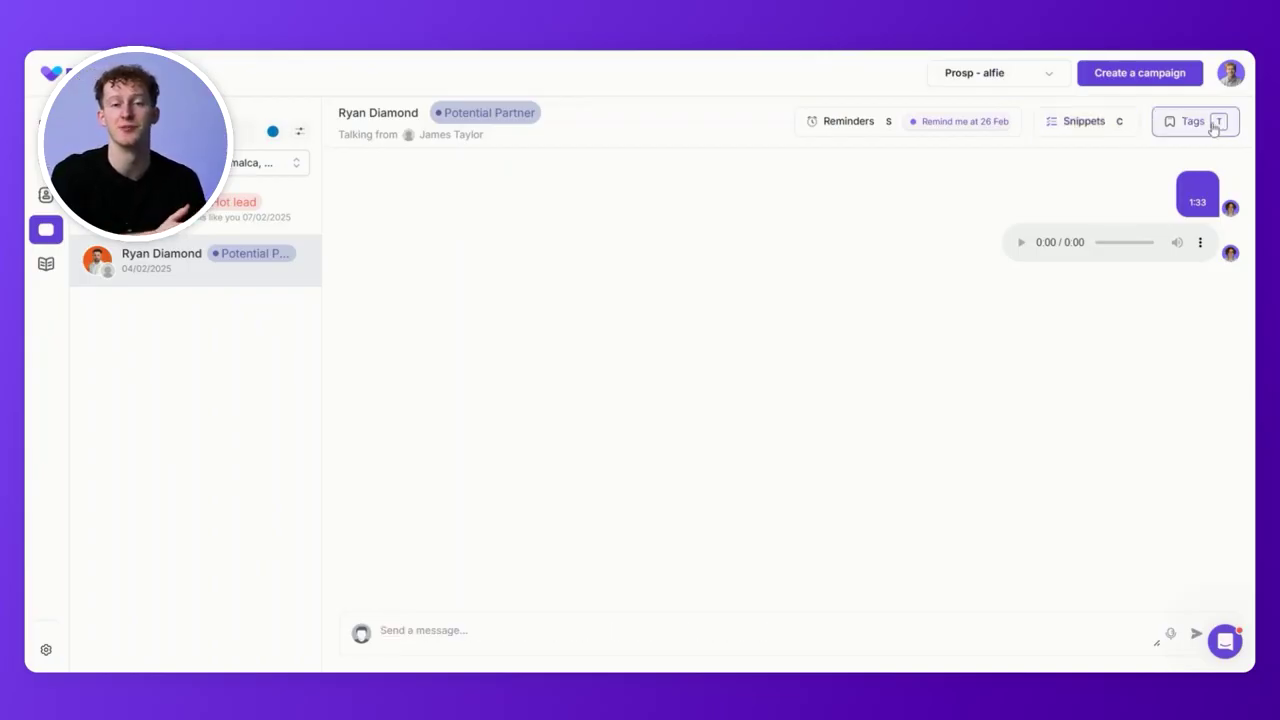
# Remove the Potential Partner tag from the open conversation
pyautogui.click(1179, 126)
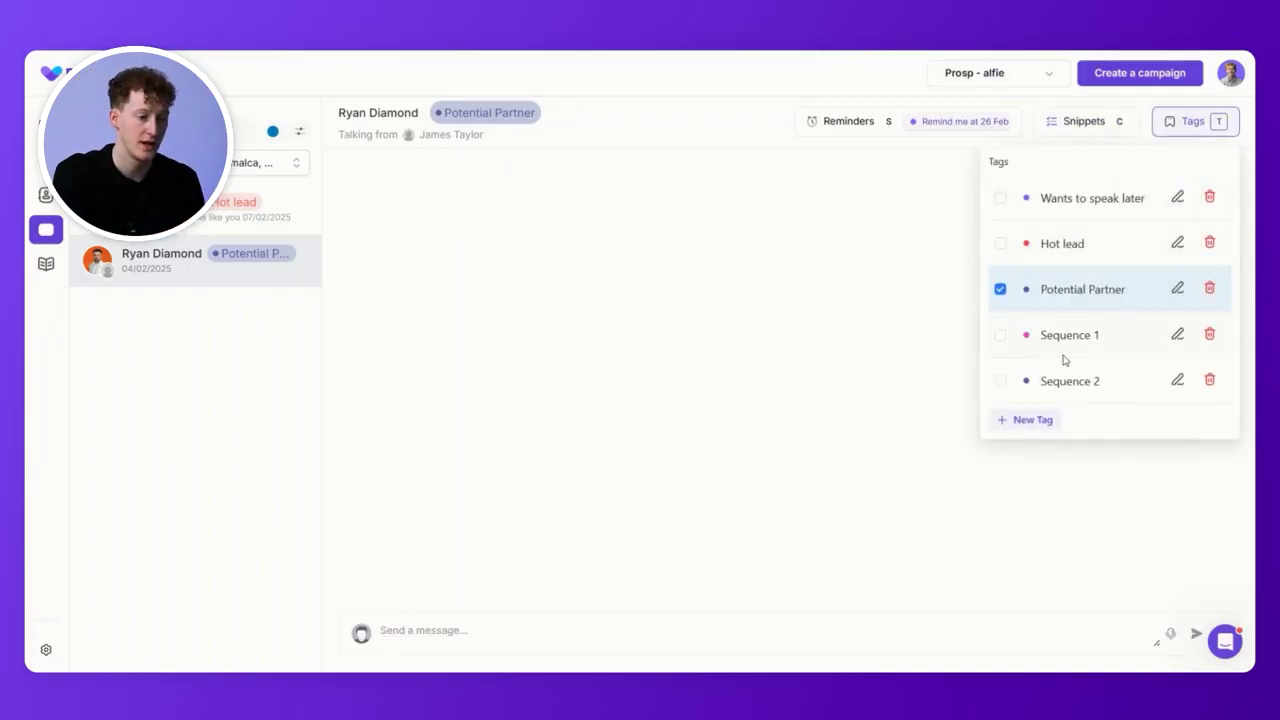
pyautogui.click(1000, 289)
# Assign the Sequence 1 and Sequence 2 tags to the open conversation
pyautogui.click(1001, 337)
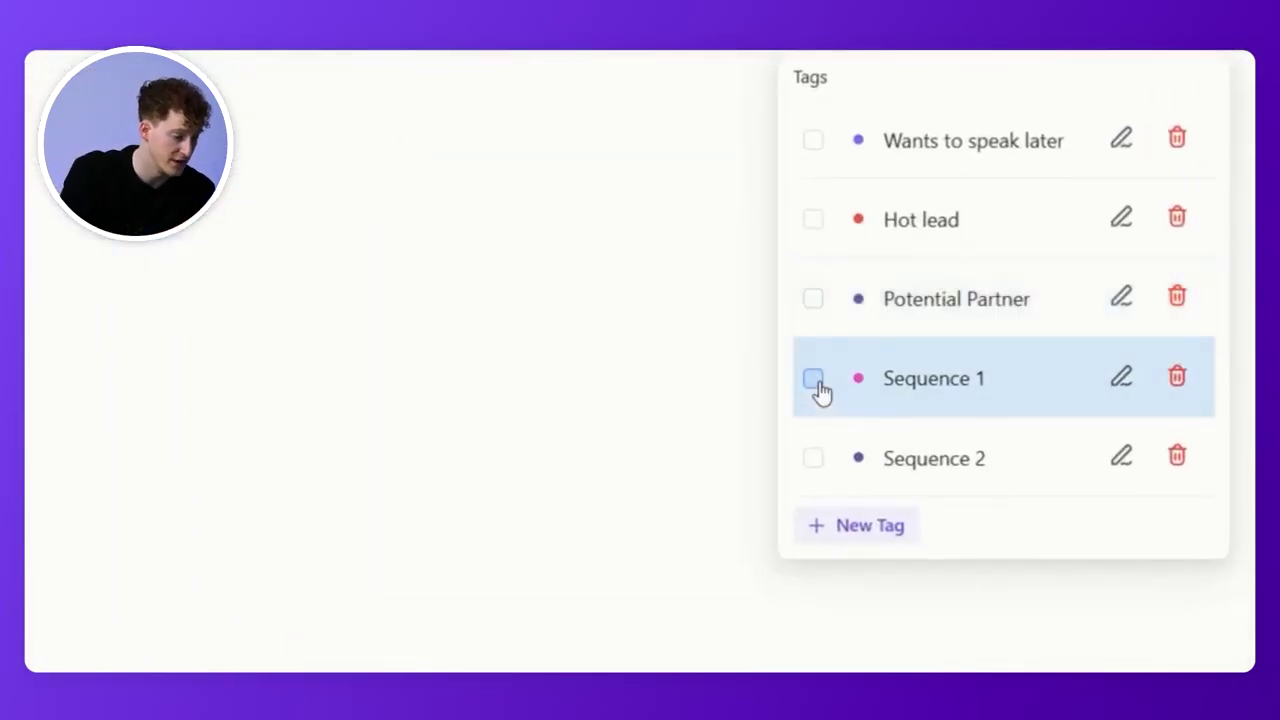
pyautogui.click(814, 382)
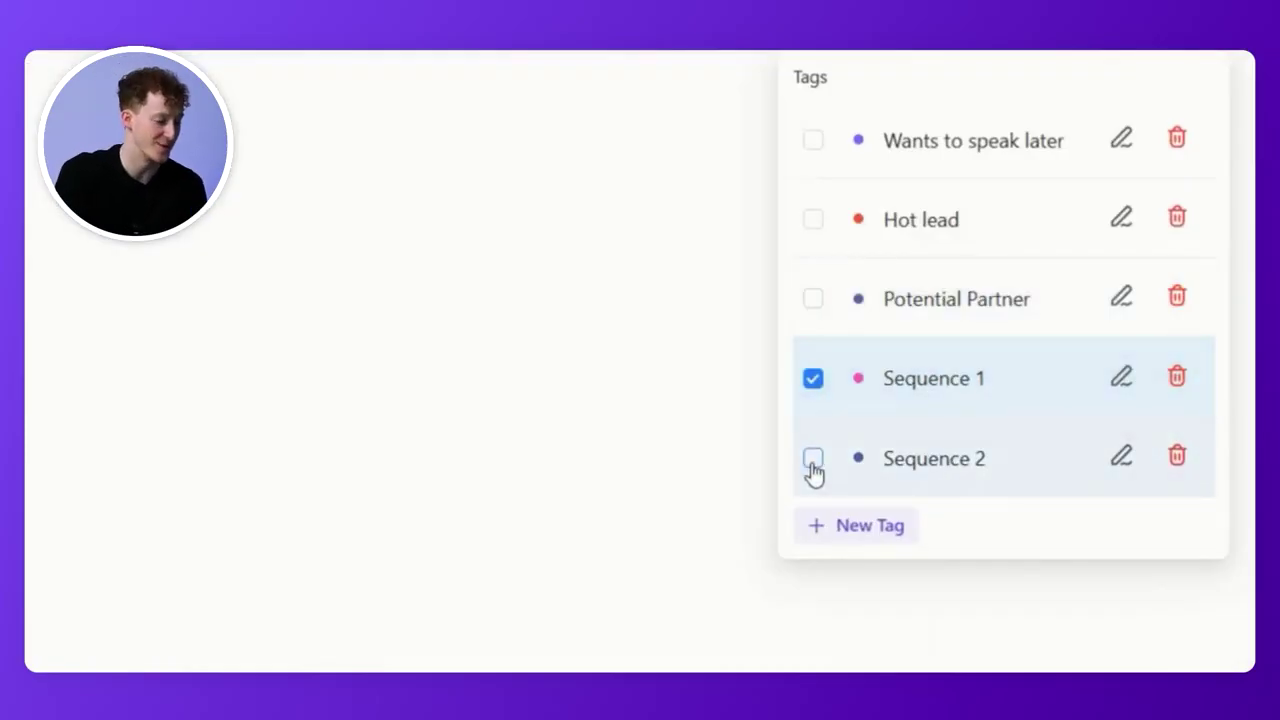
pyautogui.click(814, 468)
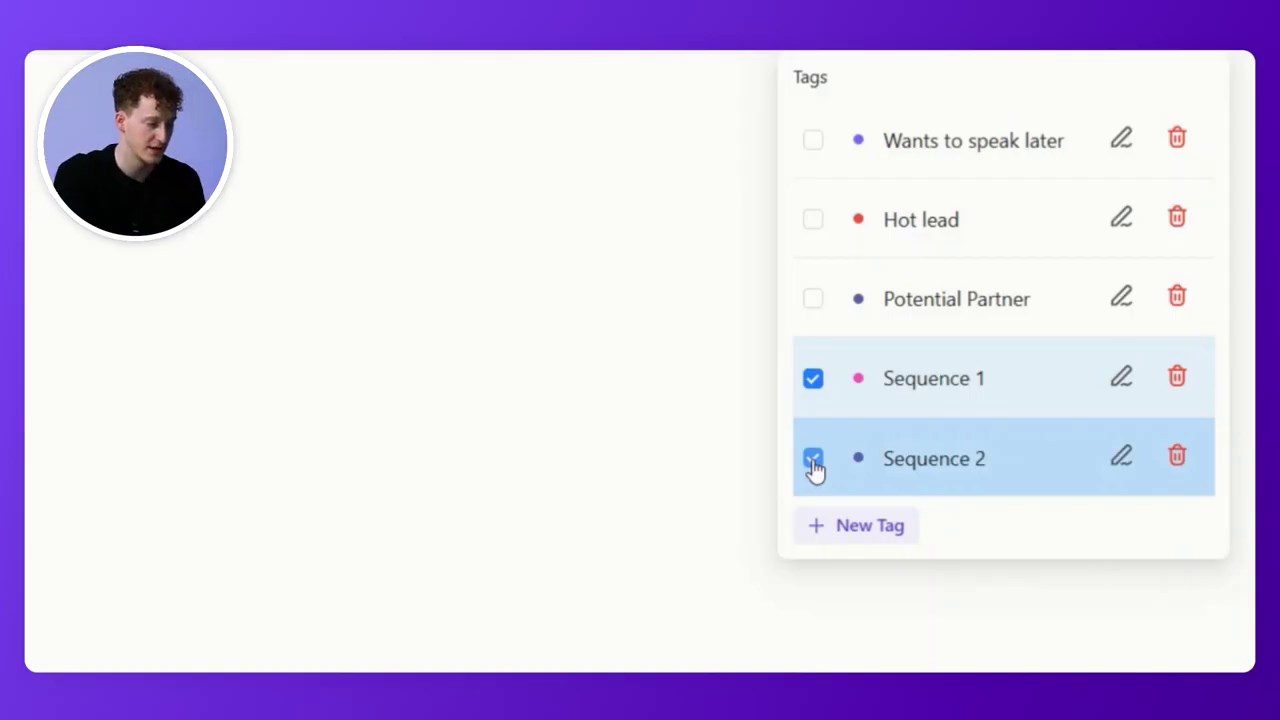
# Clear the Sequence 2 and Sequence 1 tags from the conversation and close the tag list
pyautogui.click(814, 466)
pyautogui.click(808, 388)
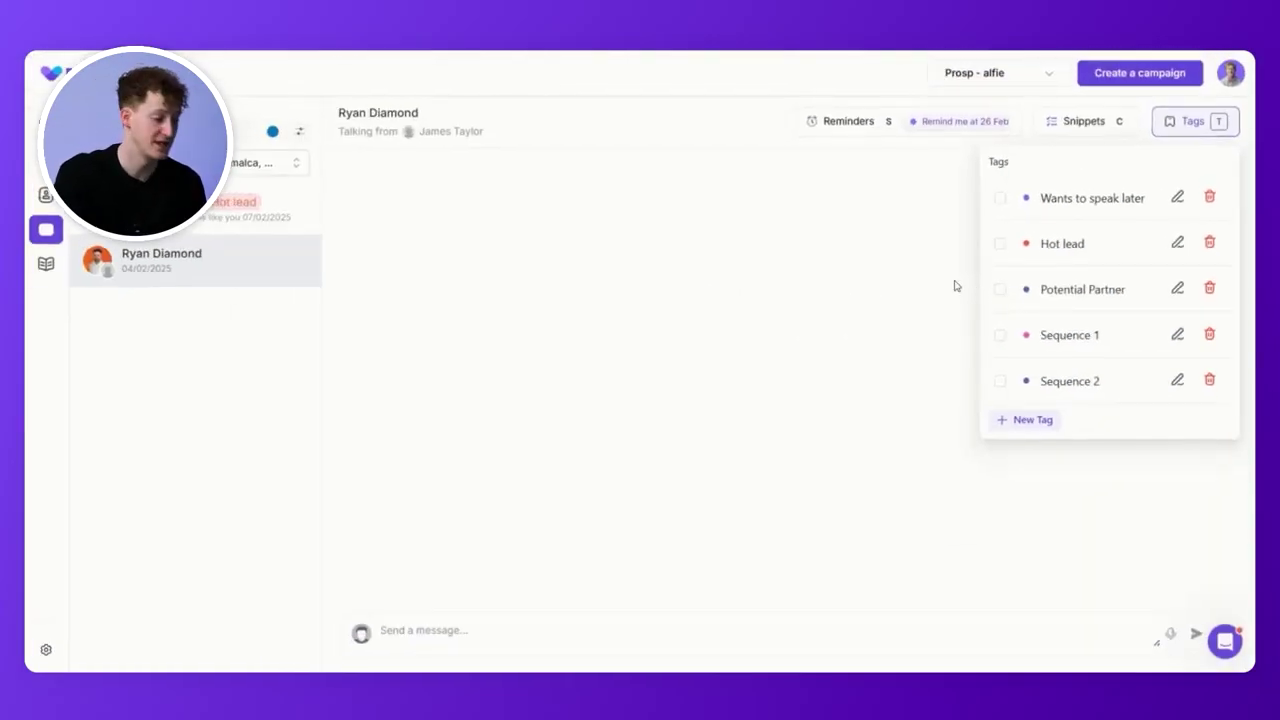
pyautogui.click(953, 286)
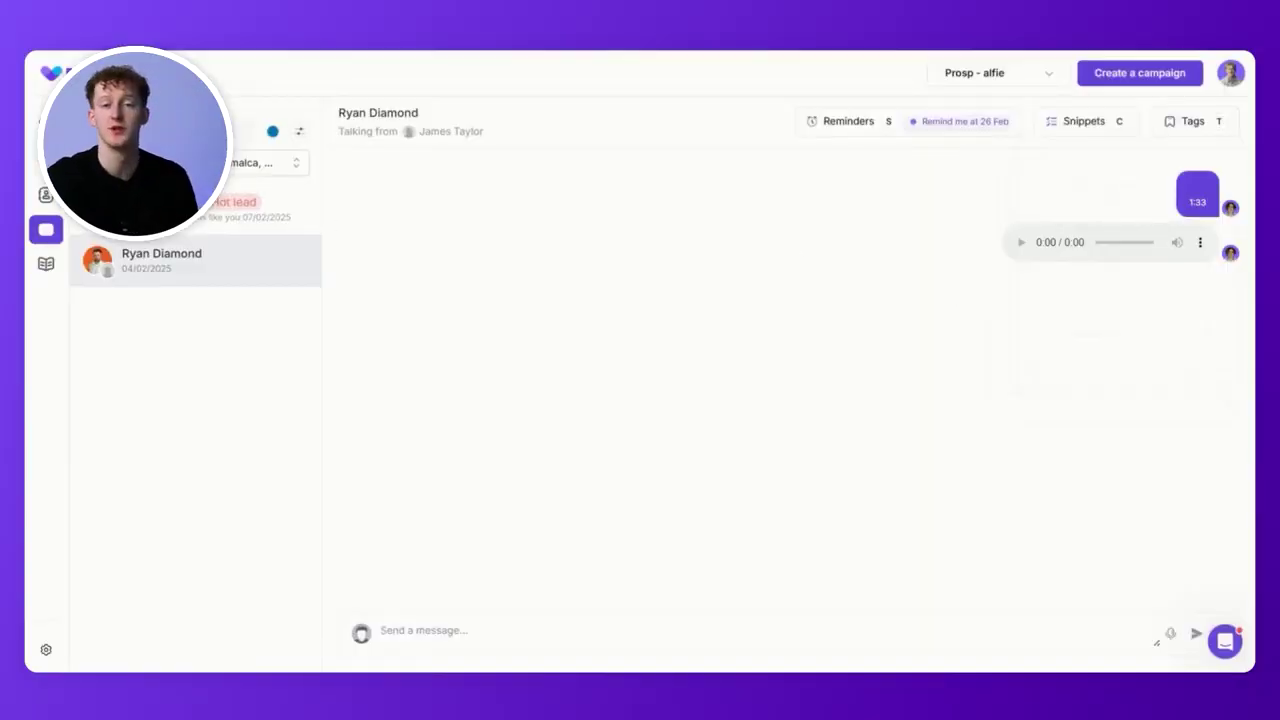
# Open the contacts list and switch it from table rows to the column board view
pyautogui.click(44, 193)
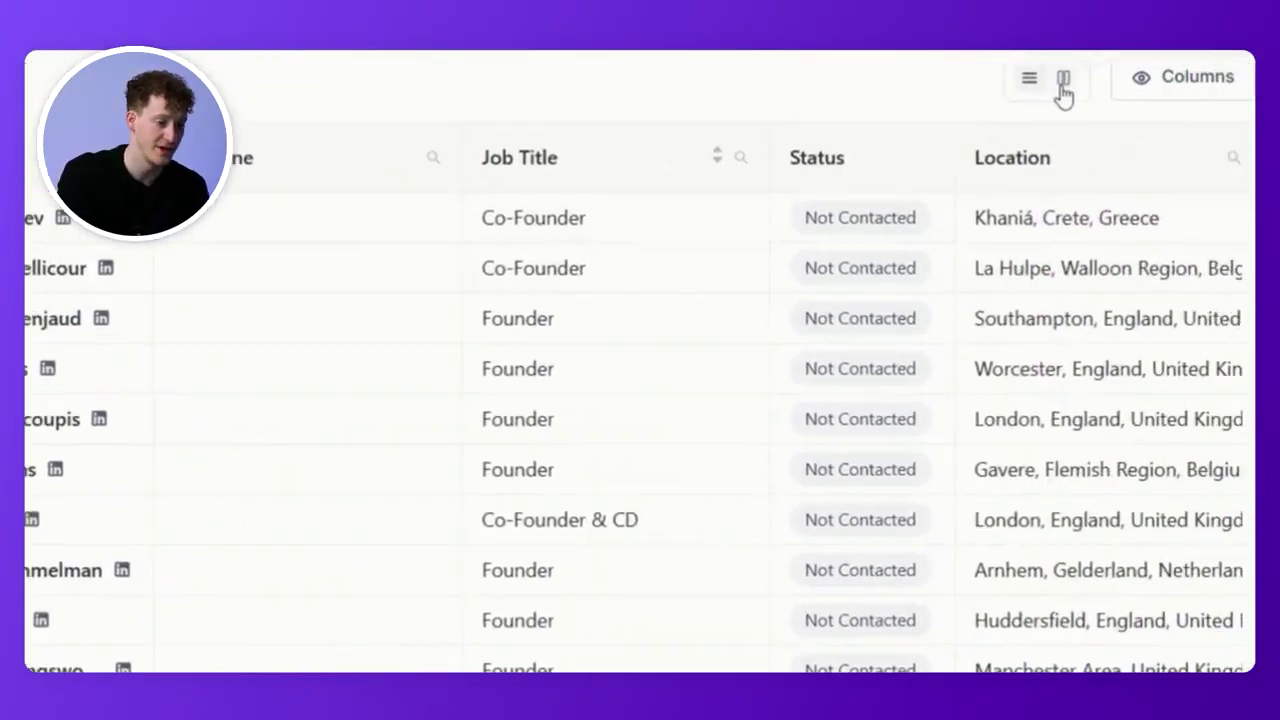
pyautogui.click(1063, 80)
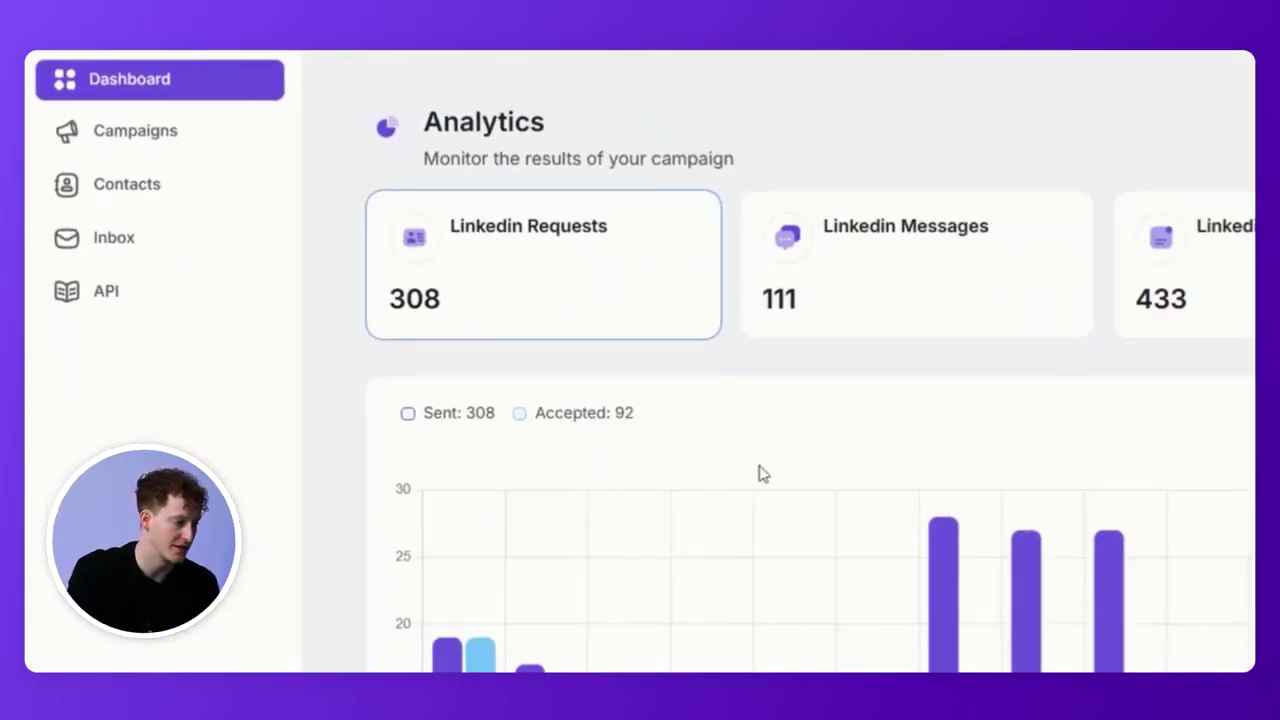
# View the dashboard analytics charts for Linkedin Messages and Linkedin Engagement
pyautogui.click(891, 314)
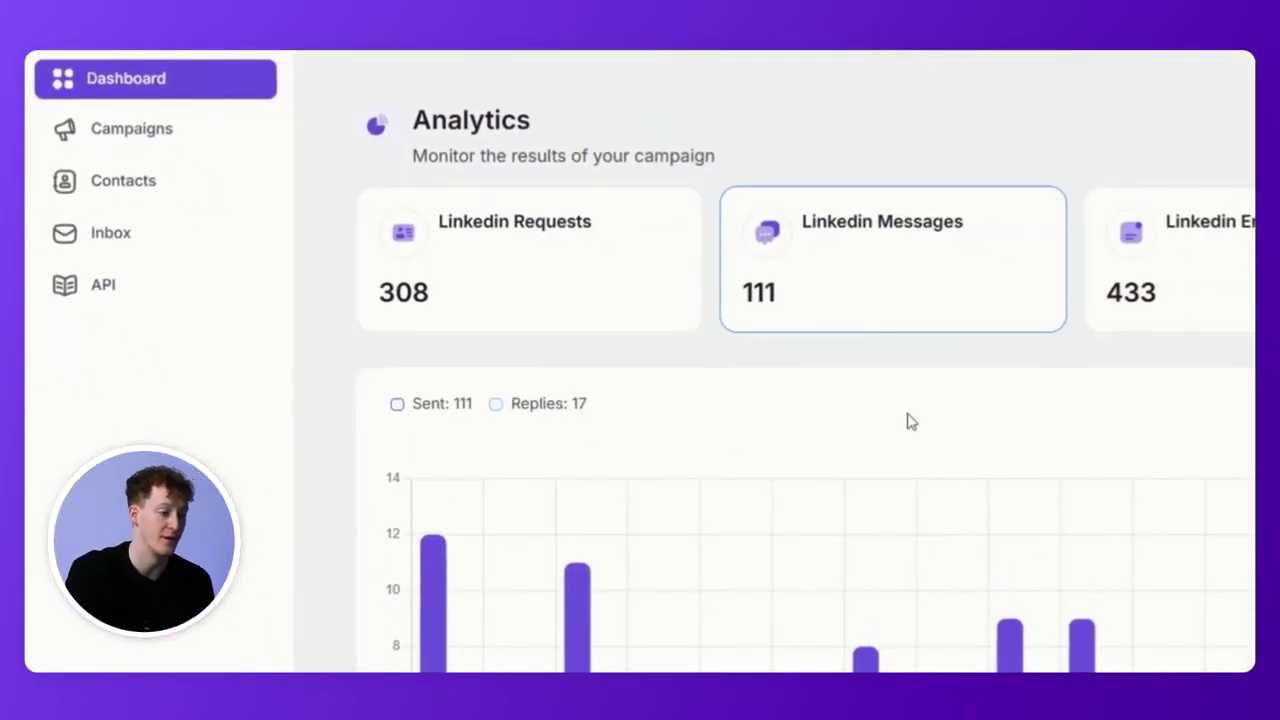
pyautogui.click(1183, 307)
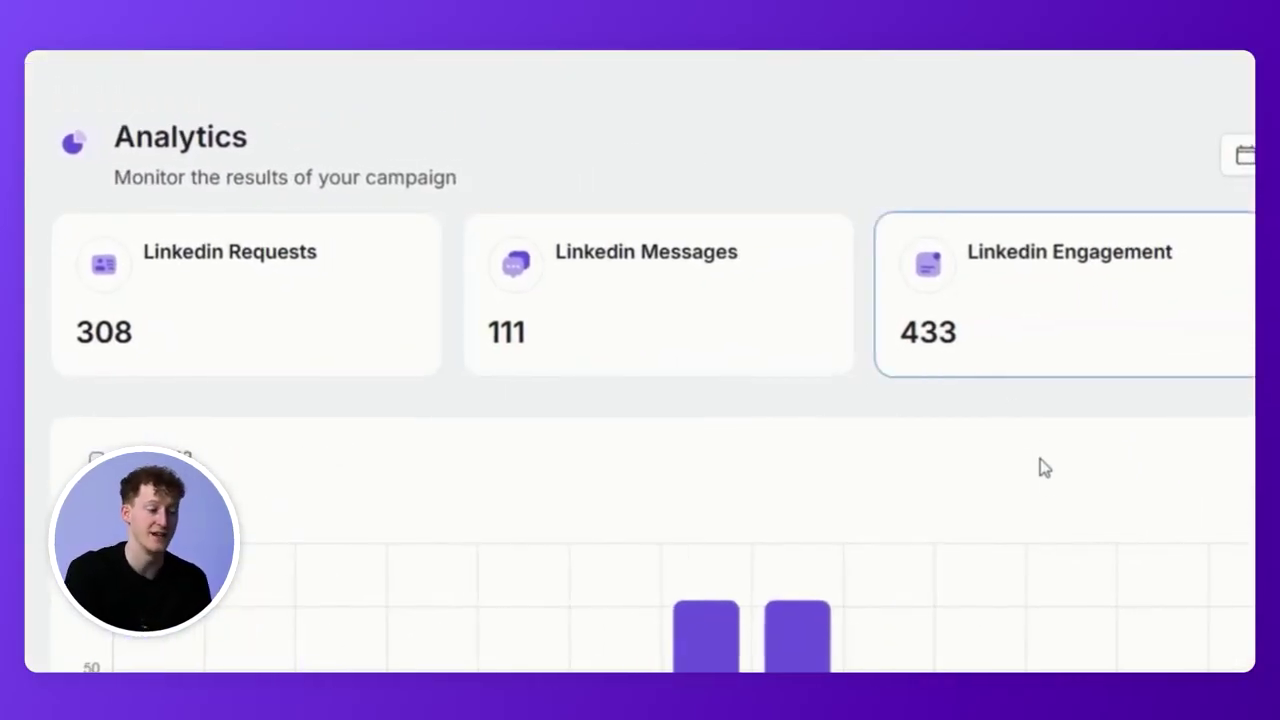